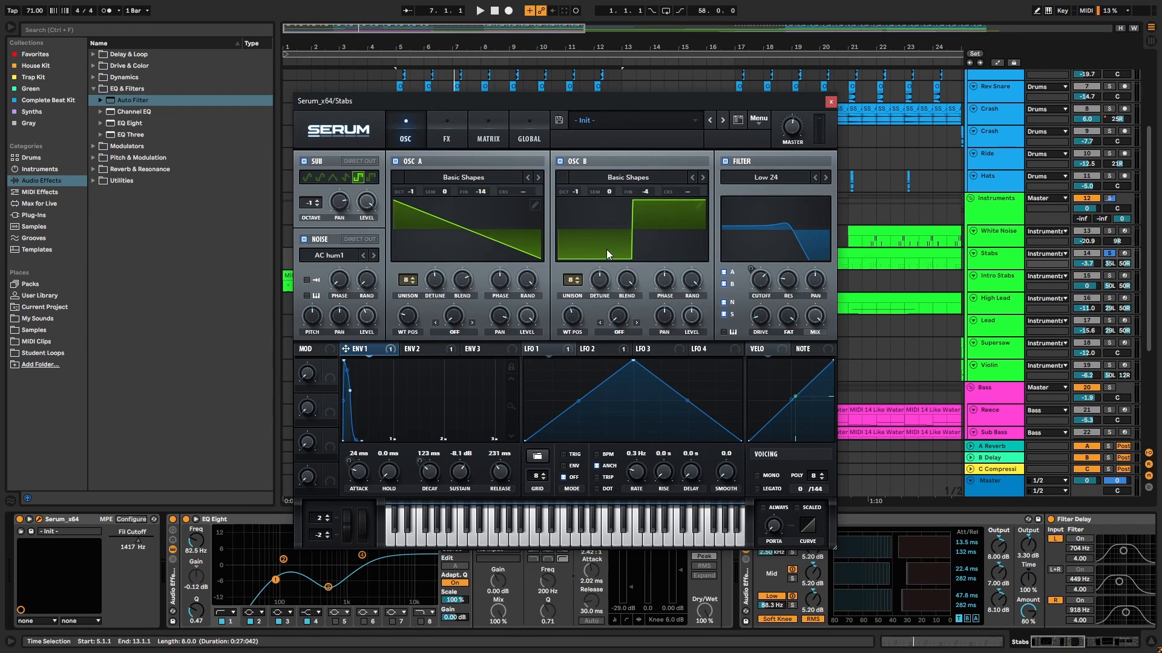
{"action": "left_click_drag", "start_coordinate": [572, 315], "coordinate": [572, 332]}
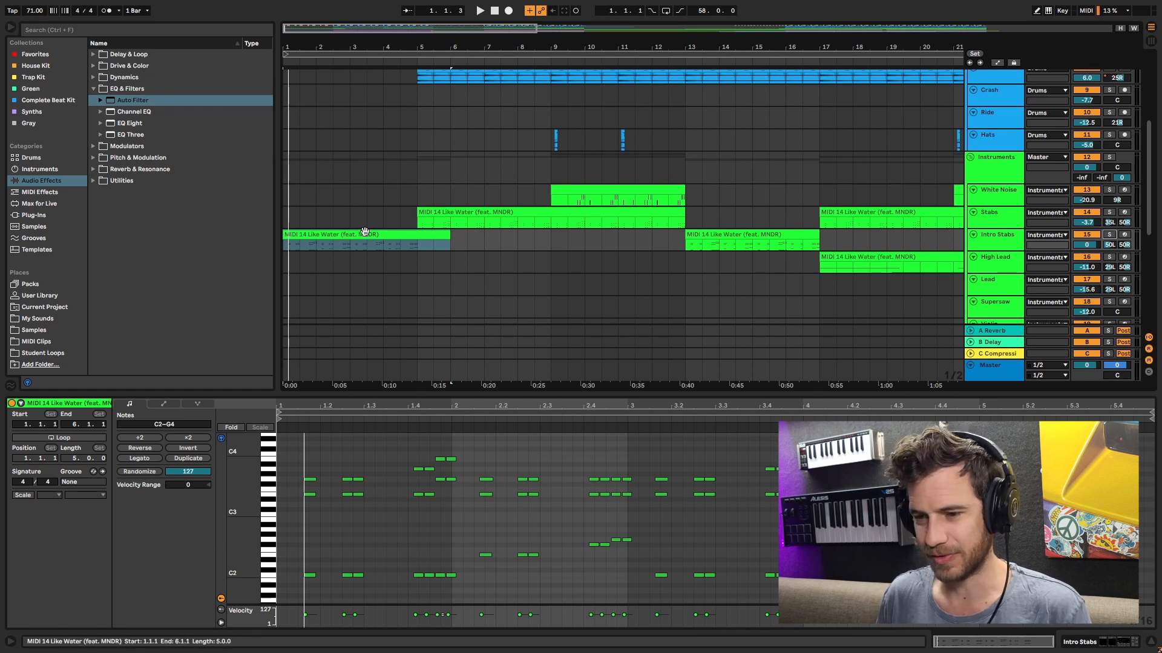
- Solo the Intro Stabs track and play its opening MIDI clip
{"action": "left_click", "coordinate": [363, 233]}
{"action": "left_click", "coordinate": [1108, 235]}
{"action": "key", "text": "space"}
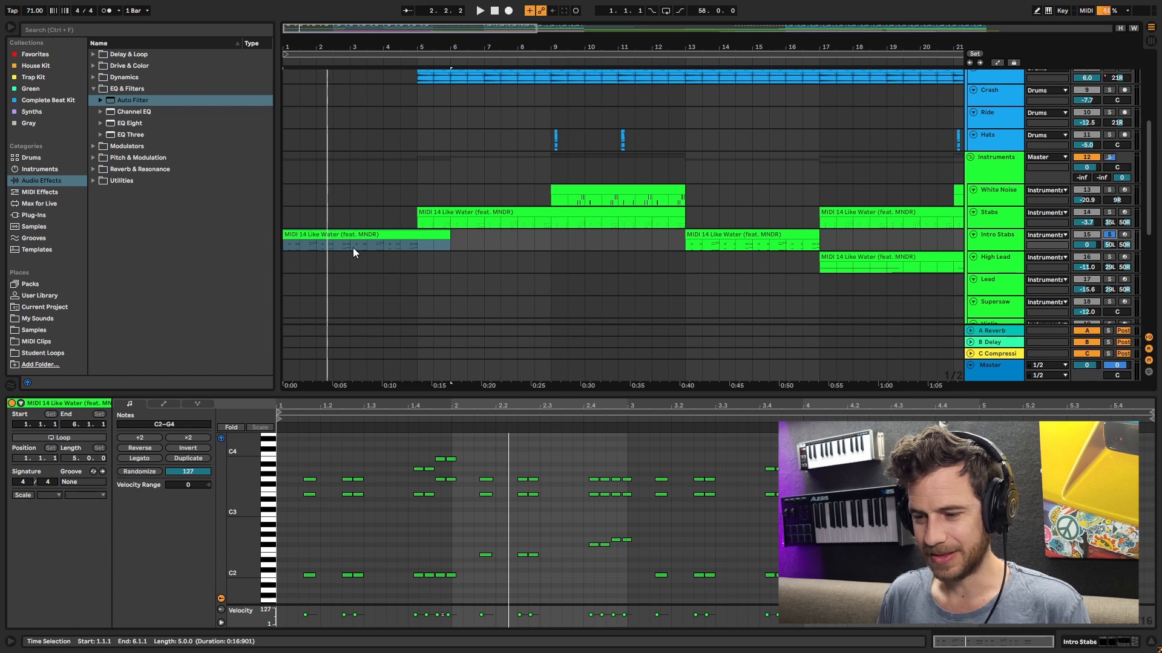
- Show the Intro Stabs device chain and review the effects in its Serum patch
{"action": "key", "text": "shift+Tab"}
{"action": "left_click", "coordinate": [40, 520]}
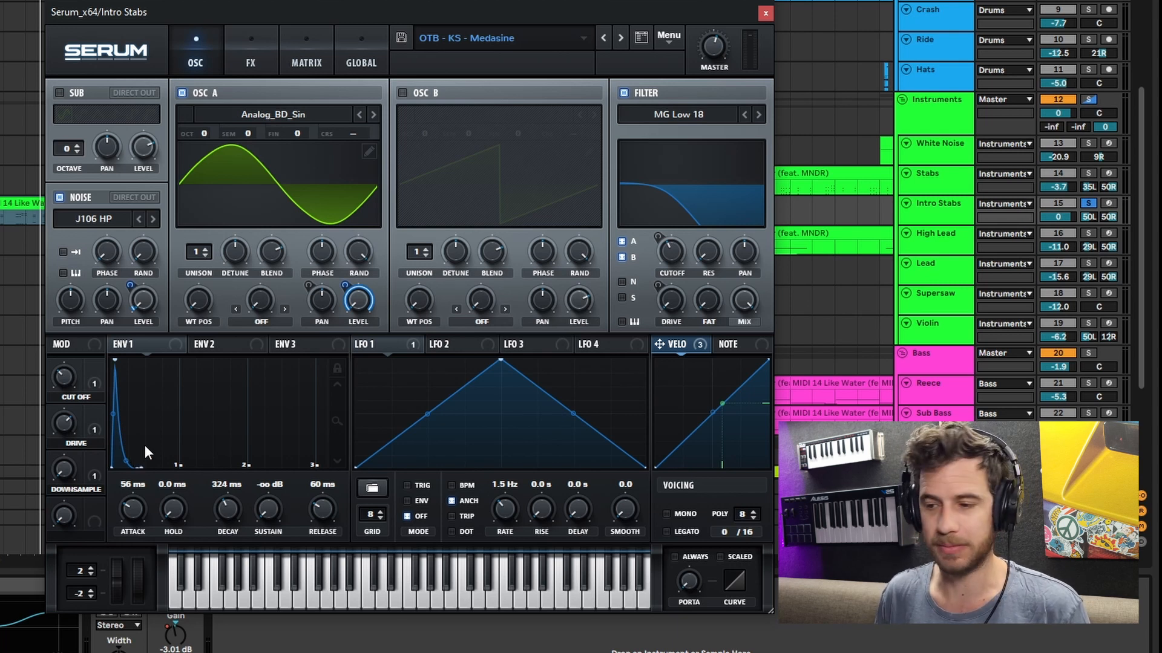
{"action": "left_click", "coordinate": [254, 48]}
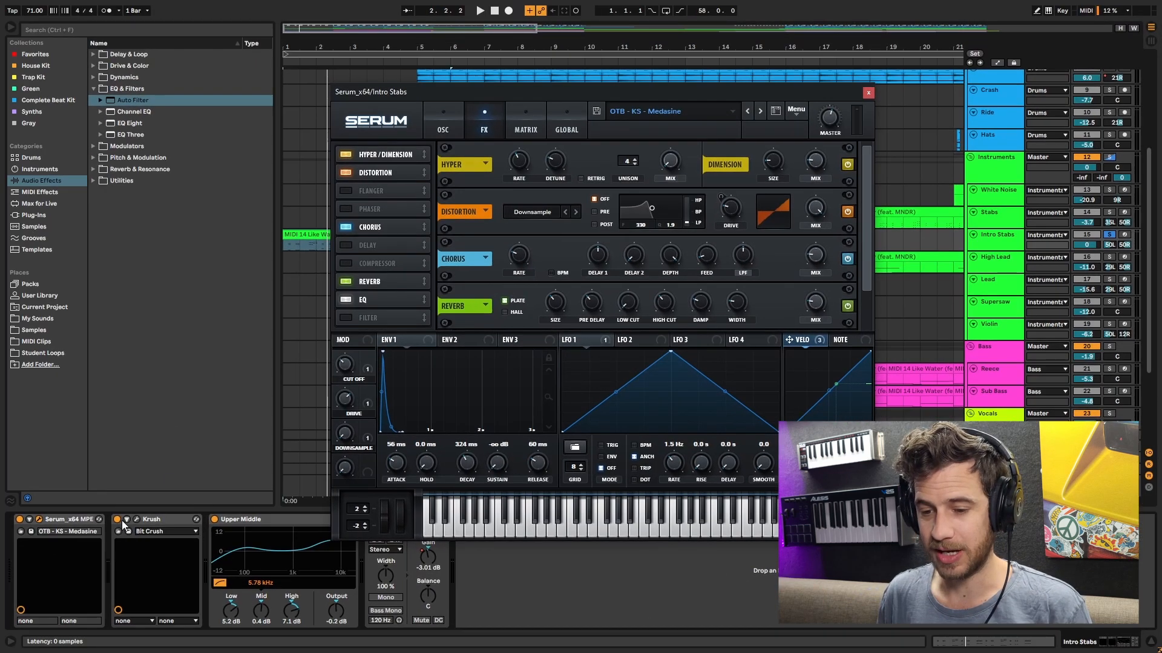
- Close Serum and compare the Intro Stabs in playback with Krush bypassed and switched back on
{"action": "left_click", "coordinate": [118, 521]}
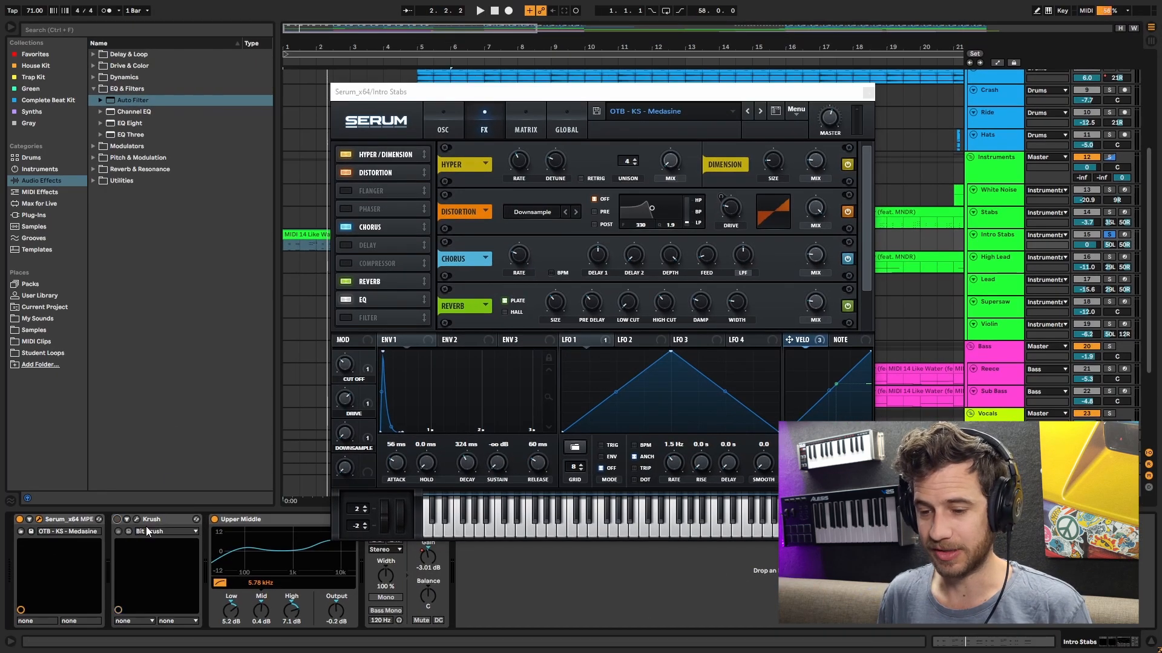
{"action": "left_click", "coordinate": [866, 92]}
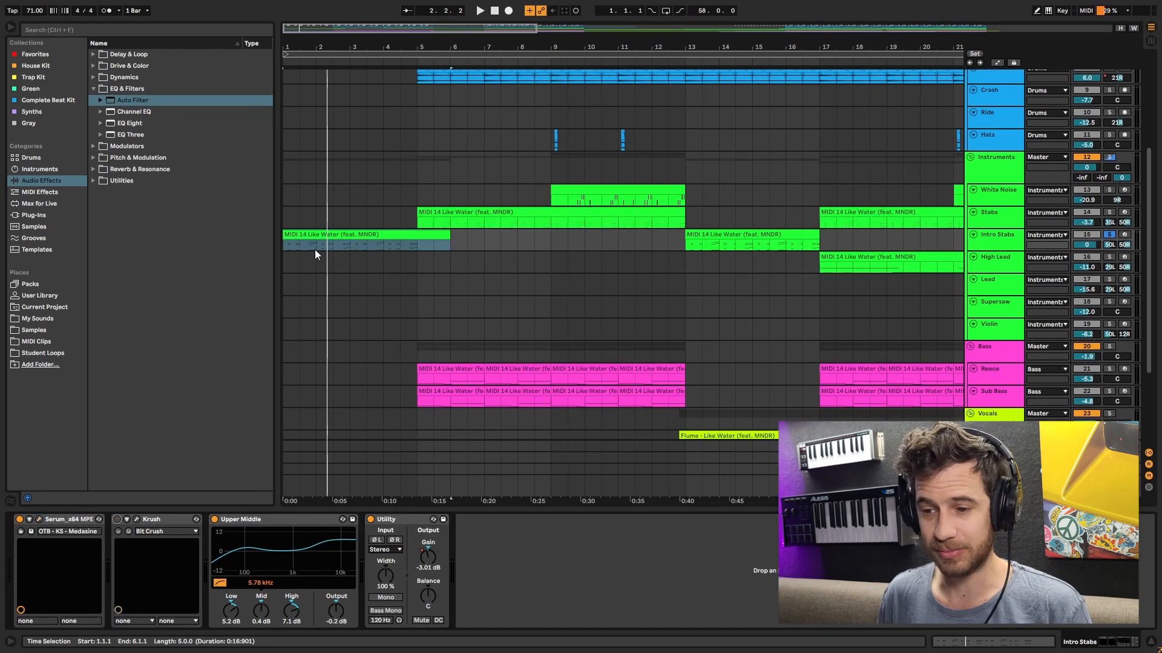
{"action": "left_click", "coordinate": [314, 237]}
{"action": "key", "text": "space"}
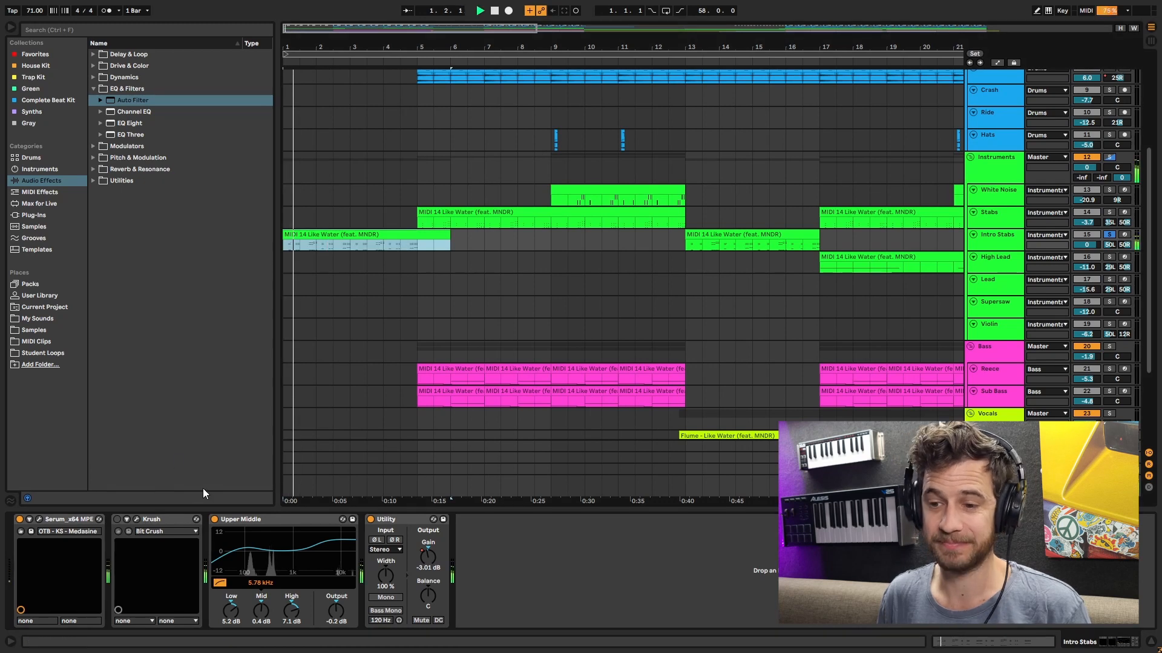
{"action": "left_click", "coordinate": [118, 520]}
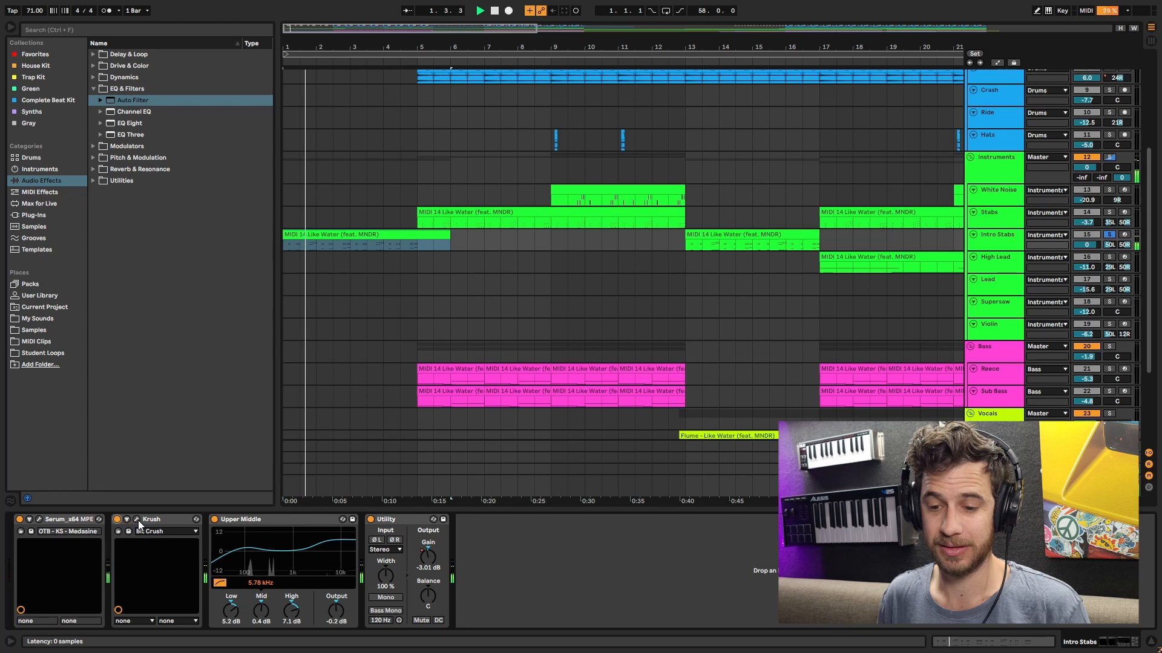
- Set the filter cutoff of Krush on the Intro Stabs track to 7022 Hz and close the plug-in
{"action": "left_click", "coordinate": [136, 520]}
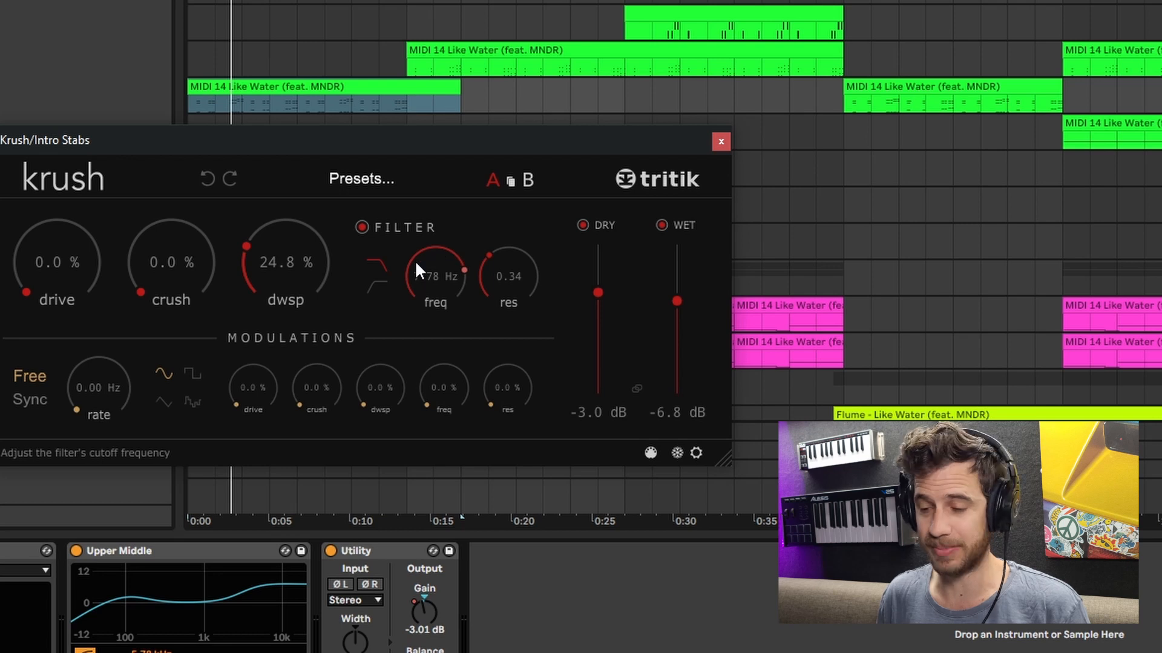
{"action": "mouse_move", "coordinate": [463, 267]}
{"action": "left_mouse_down"}
{"action": "mouse_move", "coordinate": [451, 324]}
{"action": "mouse_move", "coordinate": [459, 278]}
{"action": "left_mouse_up"}
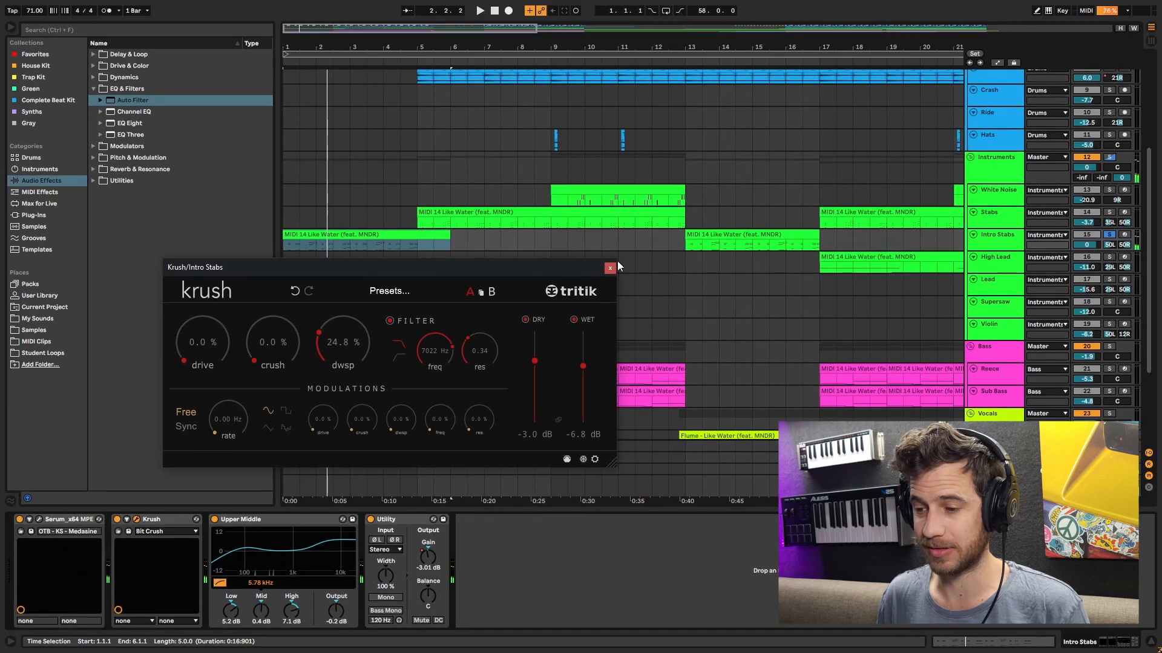
{"action": "left_click", "coordinate": [721, 141]}
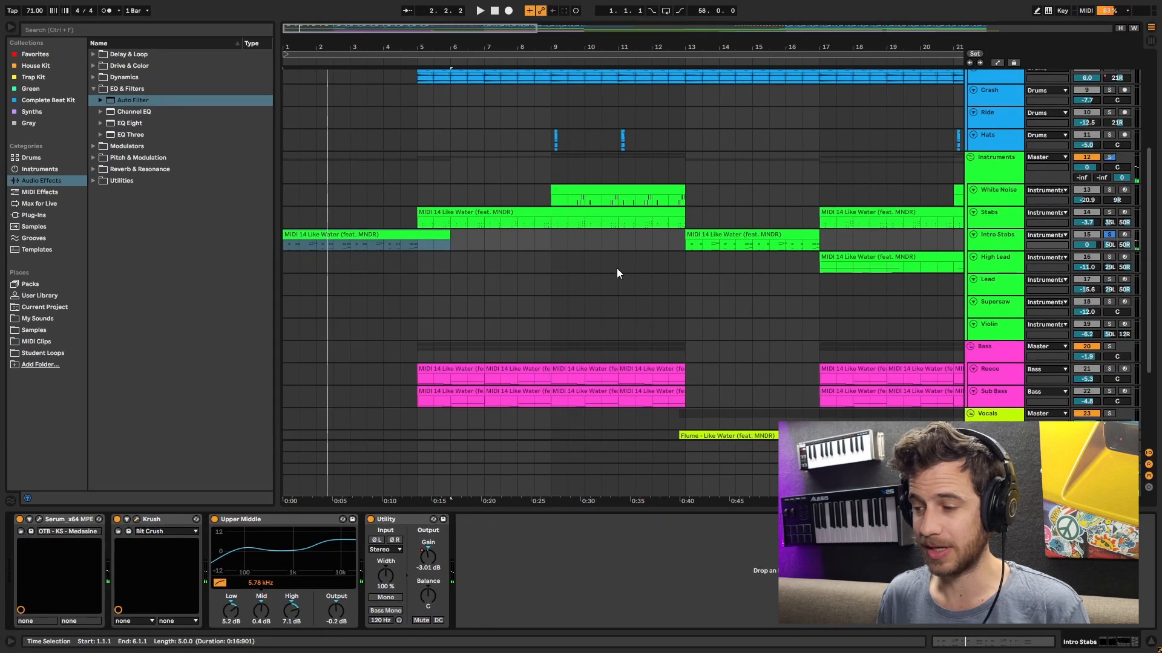
- Solo the FX group and play the Foley clip from the start of the arrangement
{"action": "scroll", "coordinate": [1140, 385], "scroll_direction": "down", "scroll_amount": 5}
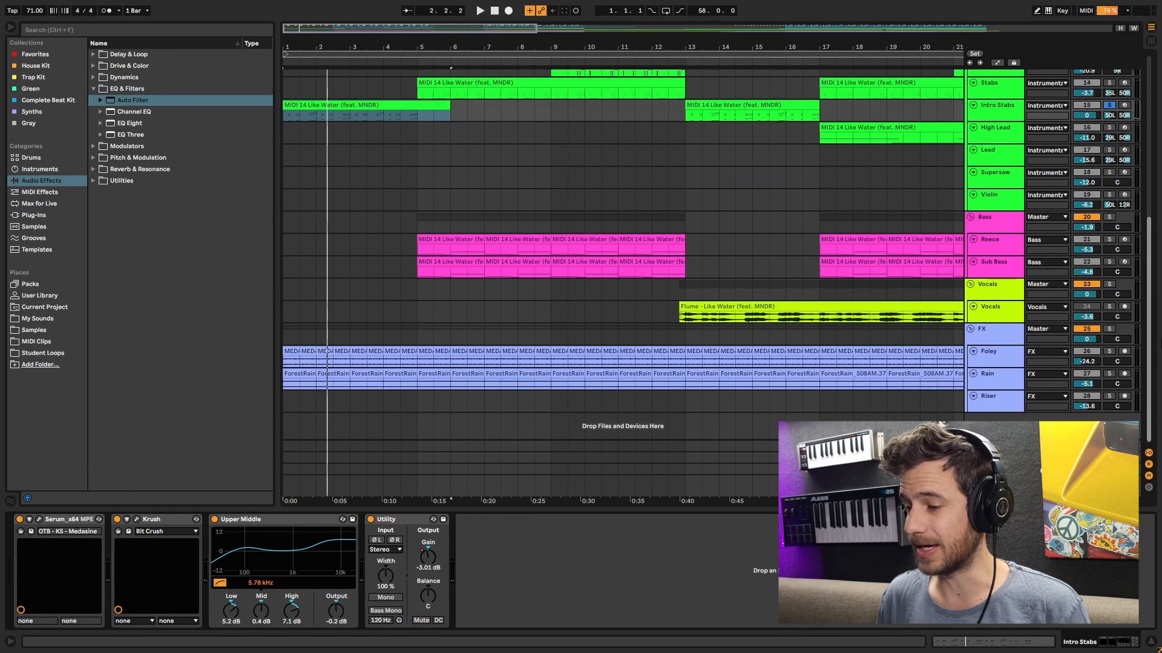
{"action": "left_click", "coordinate": [1110, 329]}
{"action": "left_click", "coordinate": [296, 354]}
{"action": "key", "text": "space"}
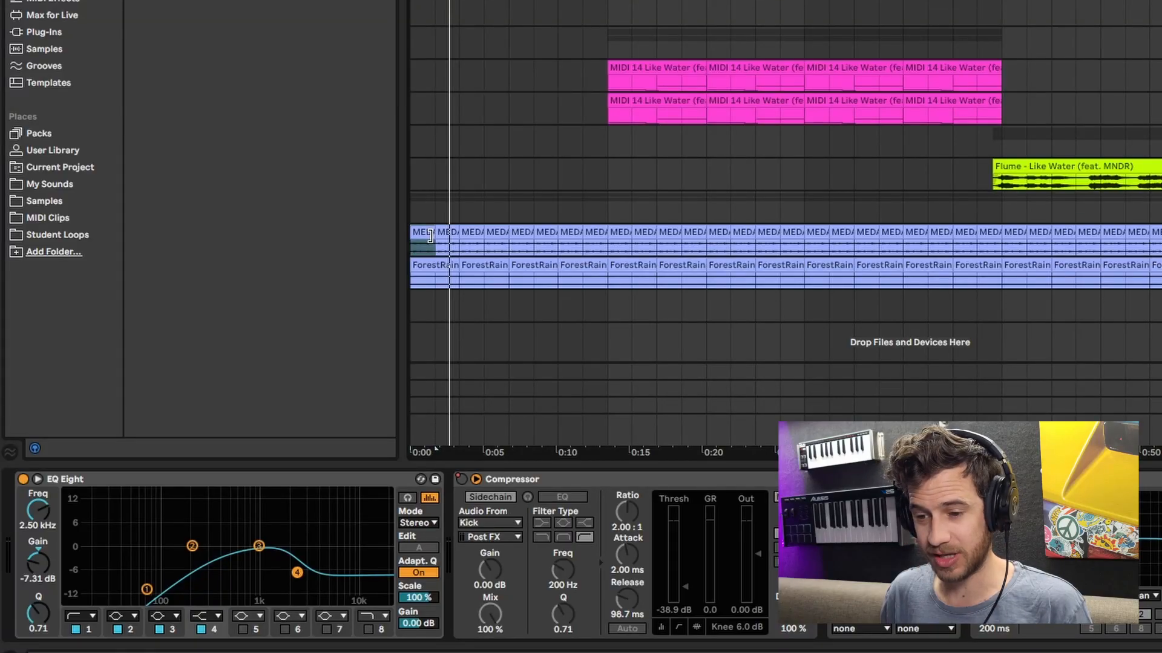
{"action": "key", "text": "space"}
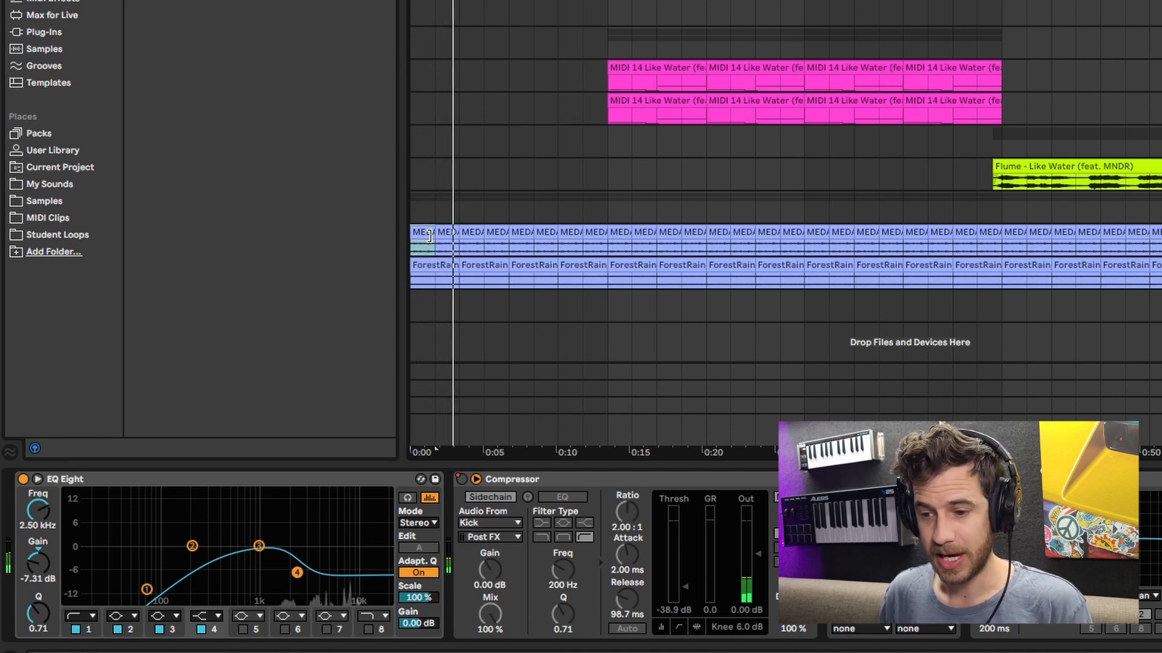
- Zoom in on the opening Foley clips and play the first ForestRain clip on the Rain track
{"action": "mouse_move", "coordinate": [429, 235]}
{"action": "left_mouse_down"}
{"action": "mouse_move", "coordinate": [923, 235]}
{"action": "mouse_move", "coordinate": [449, 237]}
{"action": "left_mouse_up"}
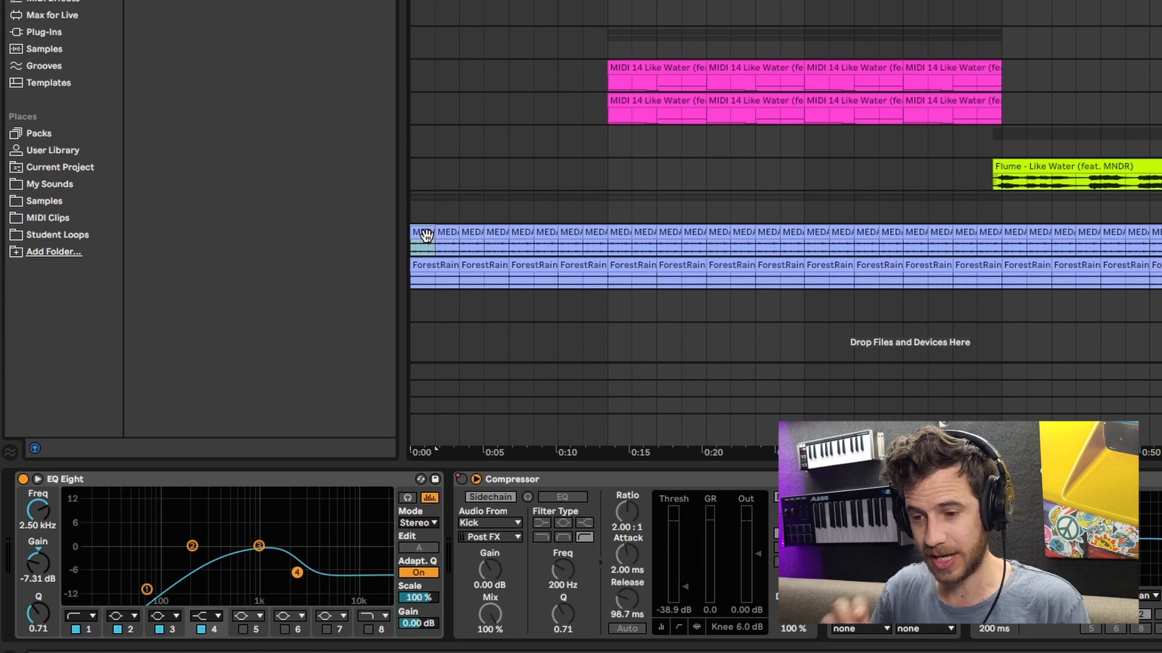
{"action": "key", "text": "plus"}
{"action": "key", "text": "plus"}
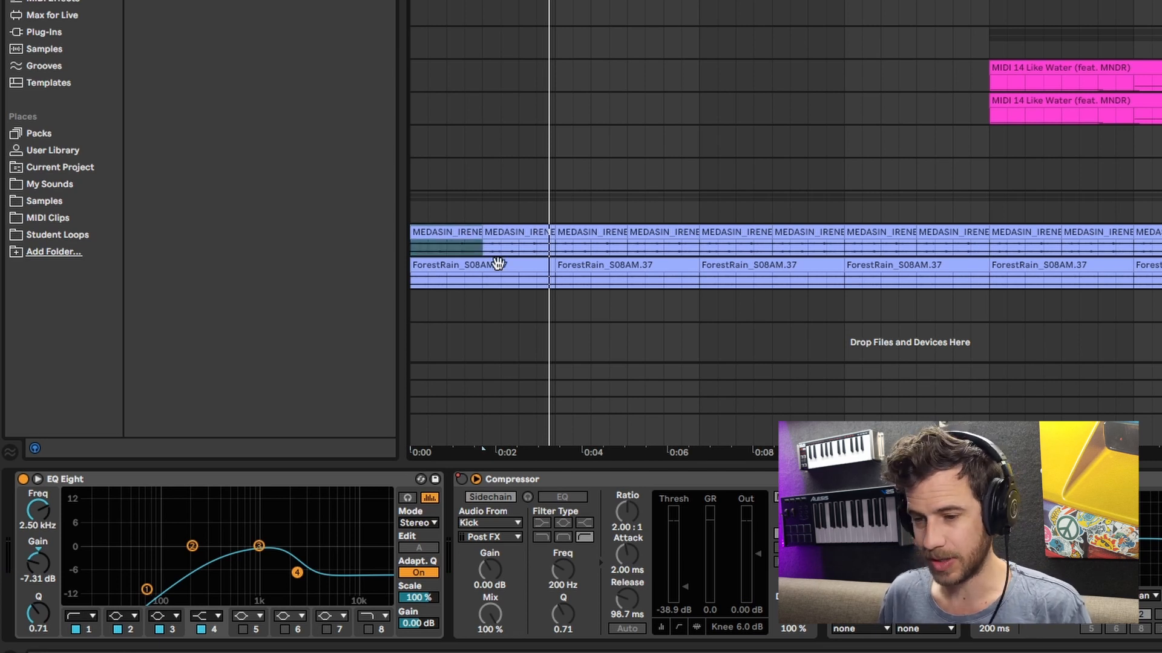
{"action": "left_click", "coordinate": [479, 265]}
{"action": "key", "text": "space"}
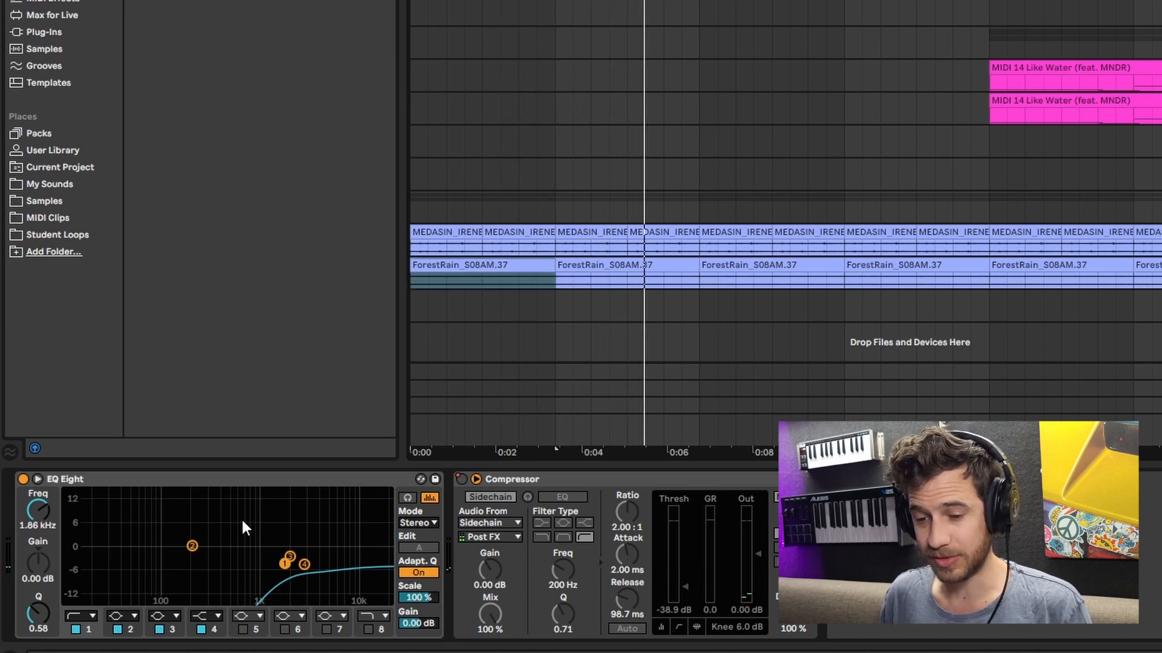
- Sweep the Rain track's EQ Eight low cut down to about 17 Hz during playback and raise it again
{"action": "left_click_drag", "start_coordinate": [284, 565], "coordinate": [145, 566]}
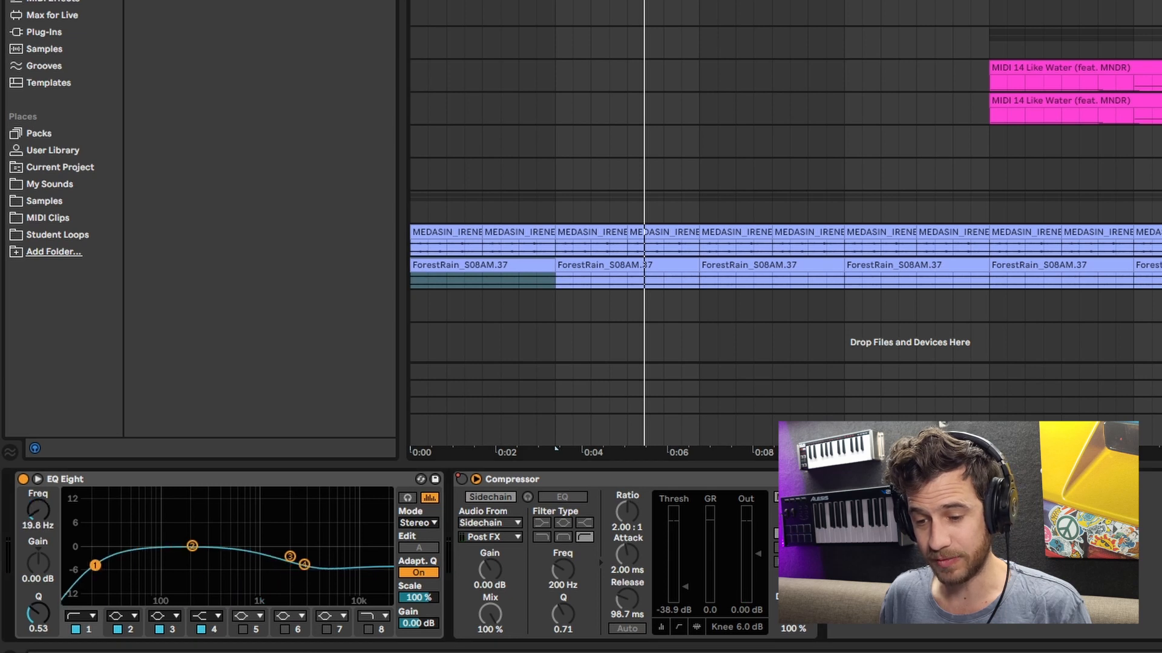
{"action": "key", "text": "space"}
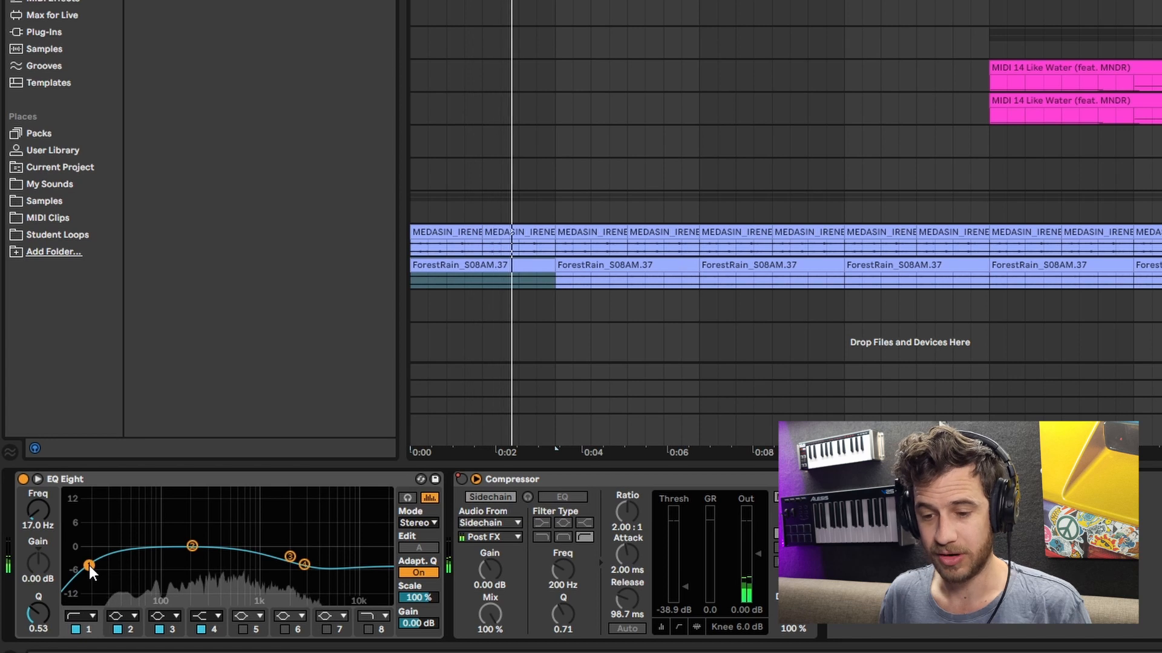
{"action": "left_click_drag", "start_coordinate": [90, 567], "coordinate": [181, 564]}
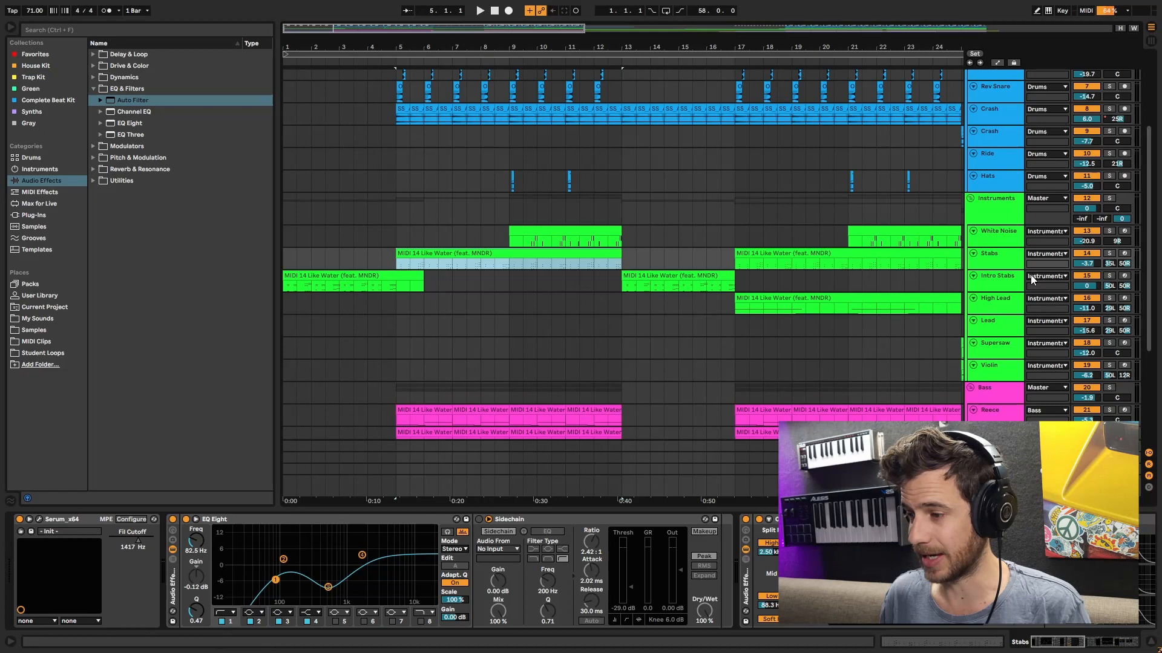
- Solo the Stabs track, play its bar 5 MIDI clip and enlarge the opening bars in the note editor
{"action": "left_click", "coordinate": [398, 252]}
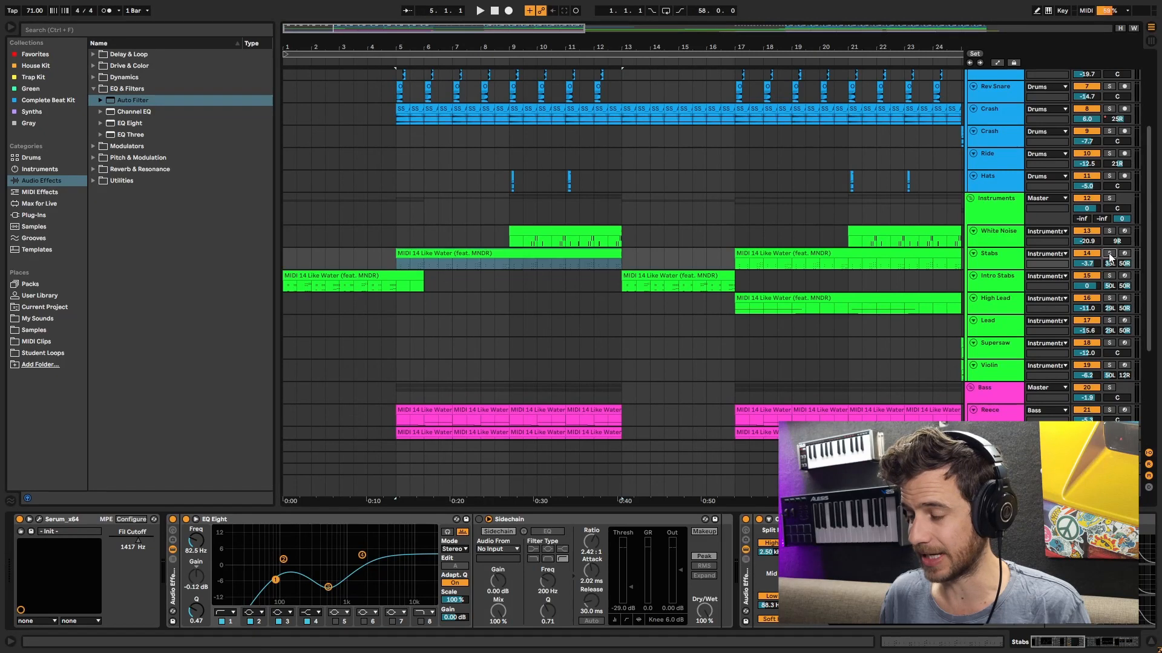
{"action": "double_click", "coordinate": [434, 253]}
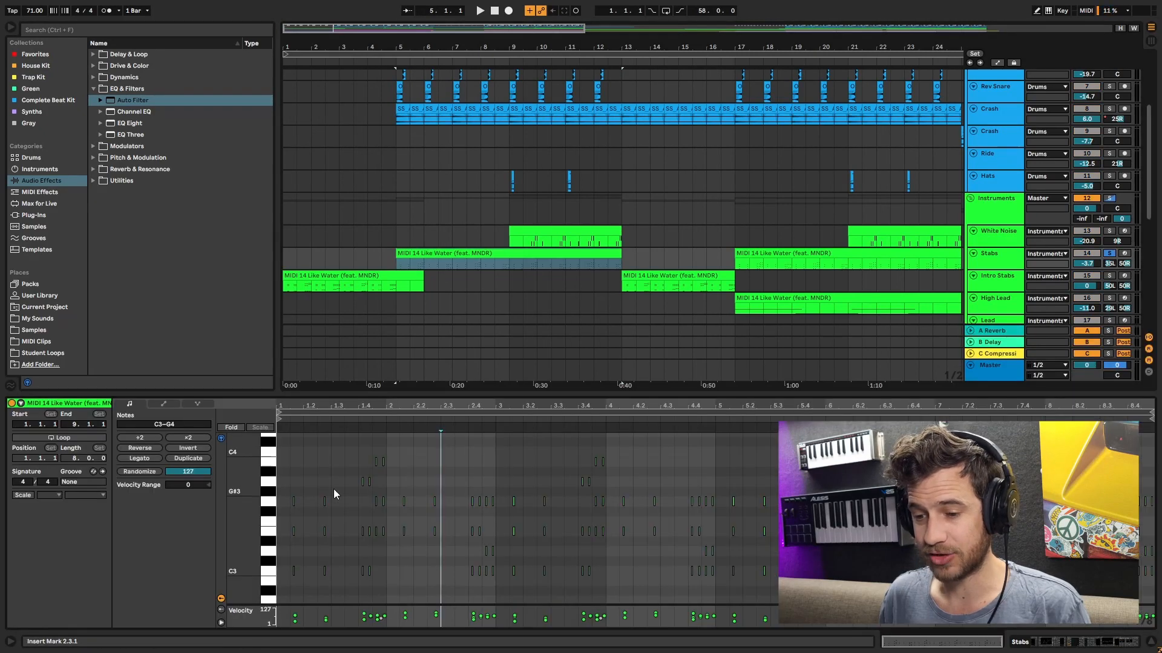
{"action": "key", "text": "space"}
{"action": "left_click_drag", "start_coordinate": [427, 405], "coordinate": [669, 405]}
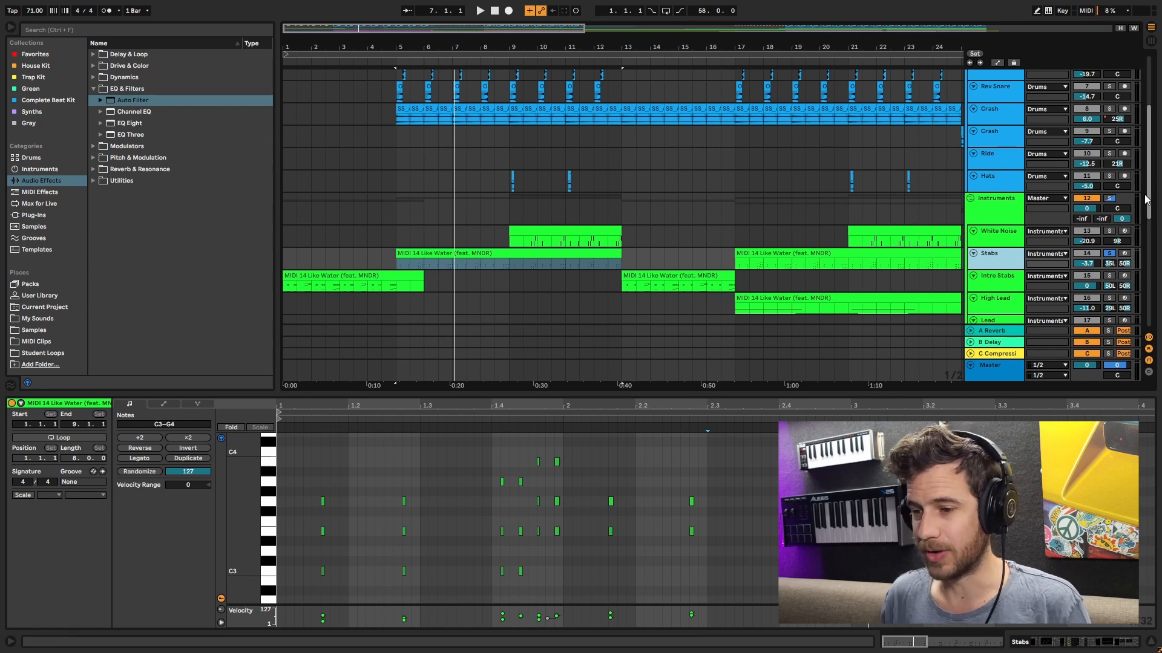
- Review the oscillators and envelope of the Stabs track's Serum patch and close the plug-in
{"action": "key", "text": "shift+Tab"}
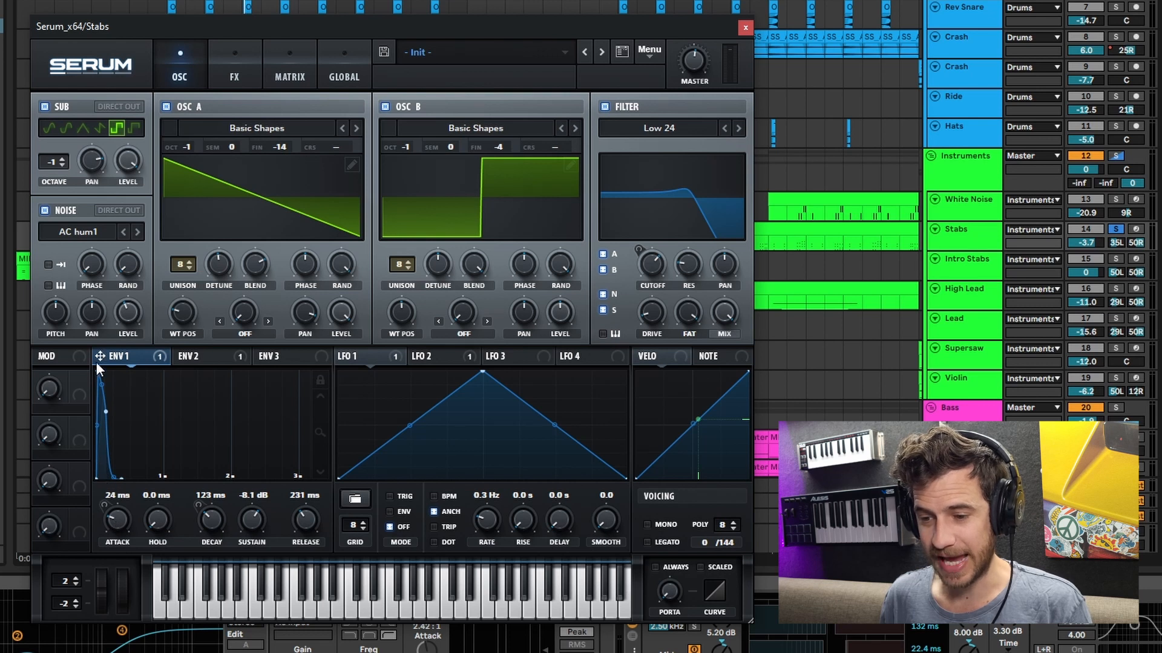
{"action": "left_click", "coordinate": [746, 27]}
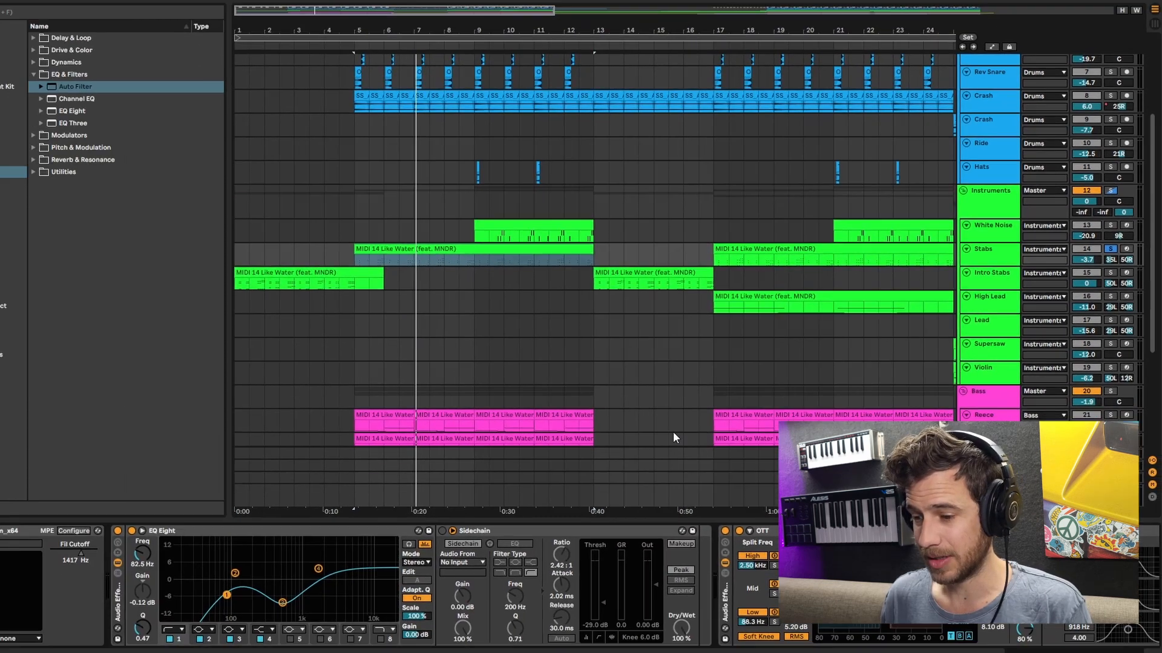
- Play the Stabs with OTT bypassed and switch OTT back on in the effect chain
{"action": "left_click_drag", "start_coordinate": [1066, 643], "coordinate": [1114, 643]}
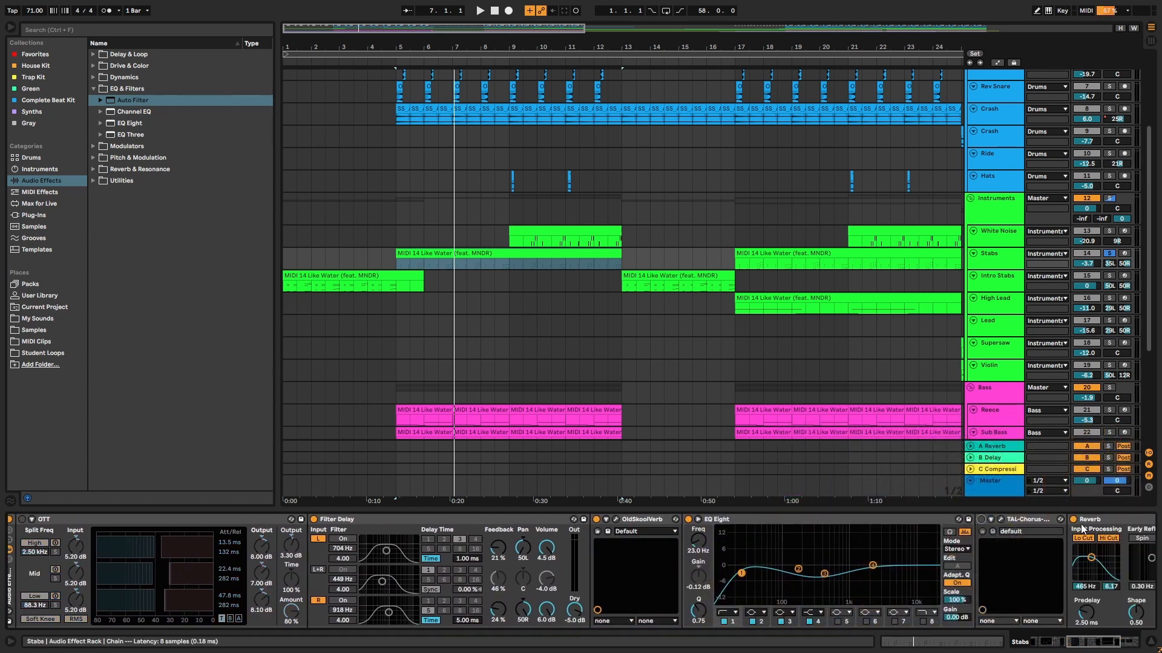
{"action": "key", "text": "space"}
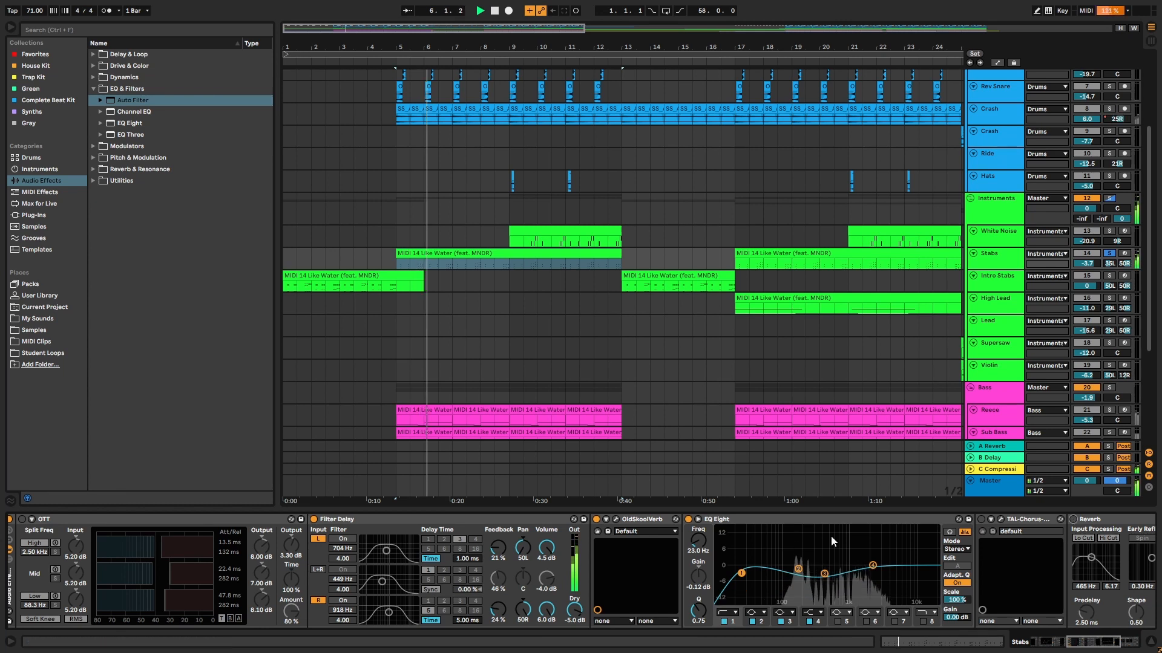
{"action": "left_click", "coordinate": [22, 519]}
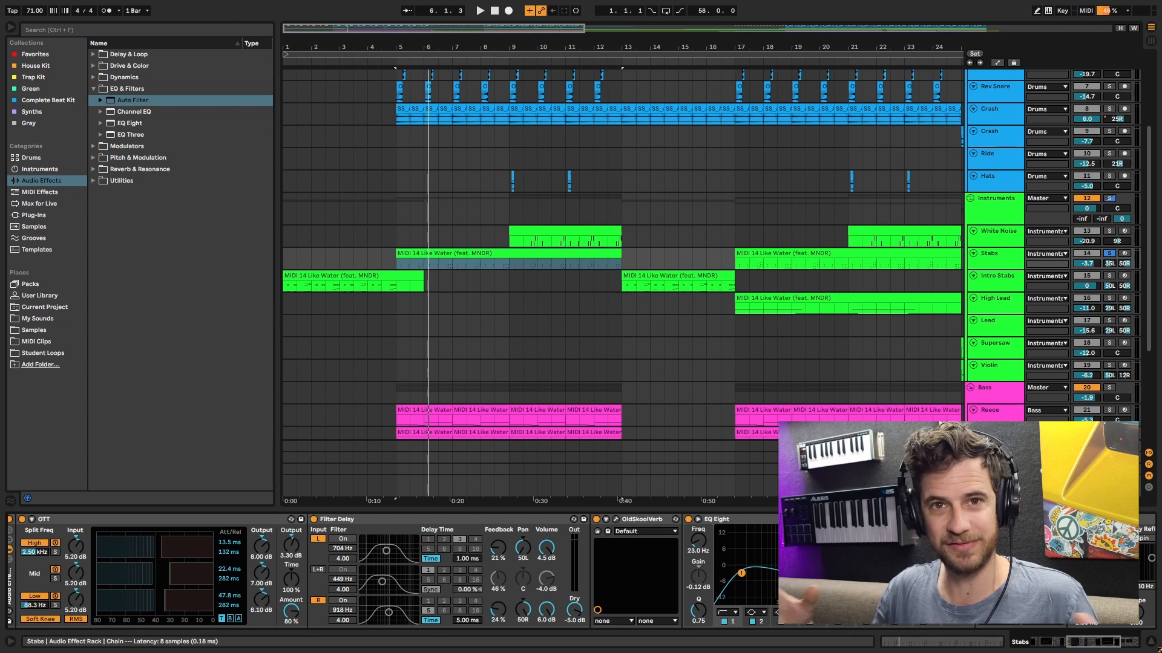
- Solo the White Noise track along with Stabs and play both from bar 9.4
{"action": "scroll", "coordinate": [514, 219], "scroll_direction": "down", "scroll_amount": 1}
{"action": "left_click", "coordinate": [478, 263]}
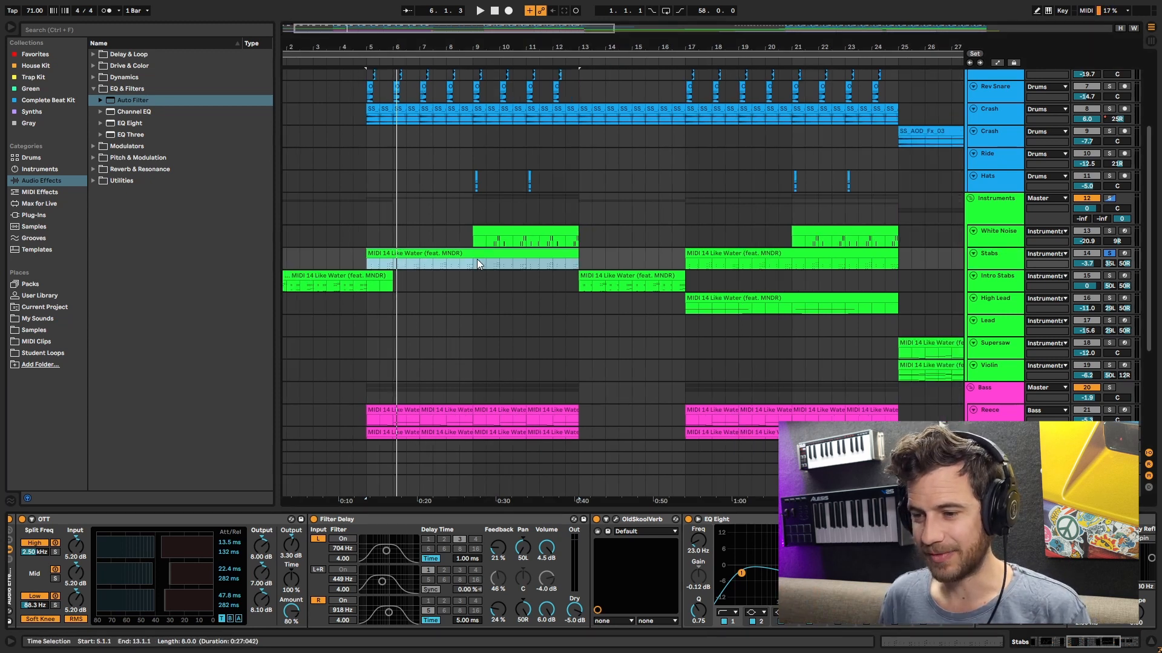
{"action": "scroll", "coordinate": [493, 239], "scroll_direction": "up", "scroll_amount": 6}
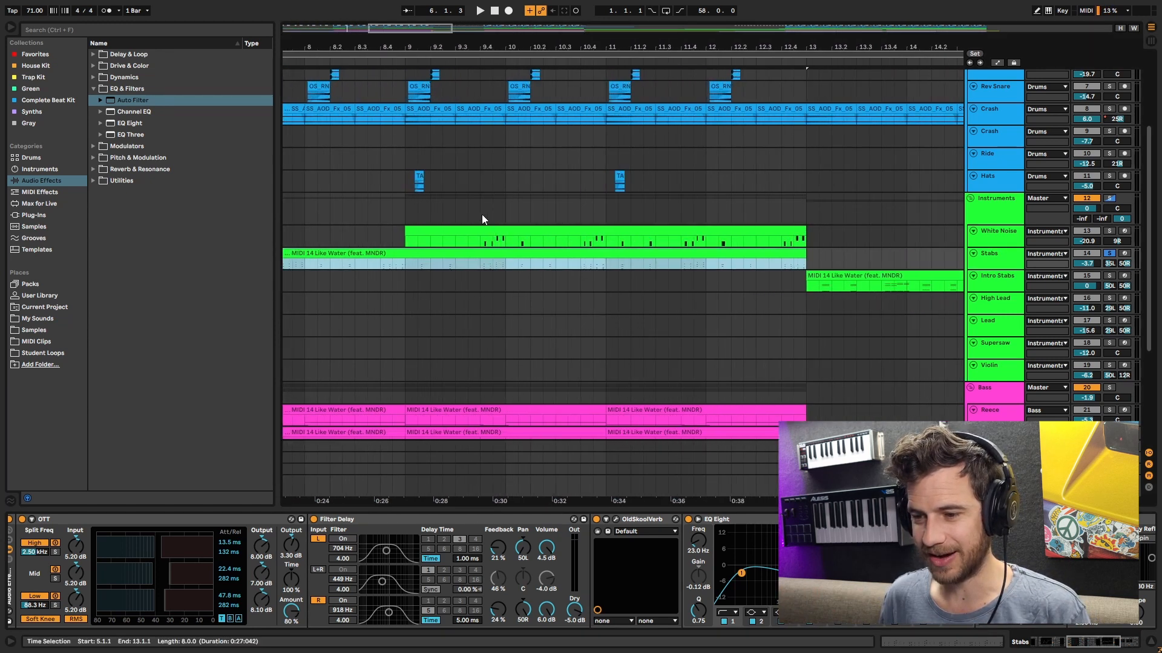
{"action": "left_click", "coordinate": [482, 233]}
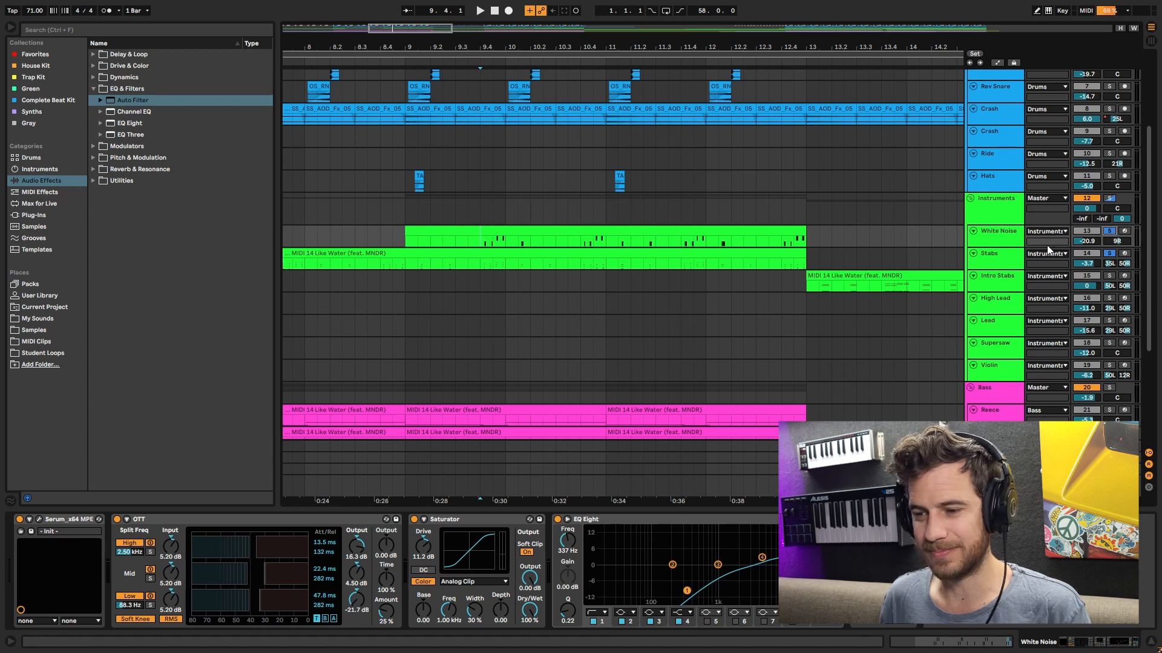
{"action": "key", "text": "space"}
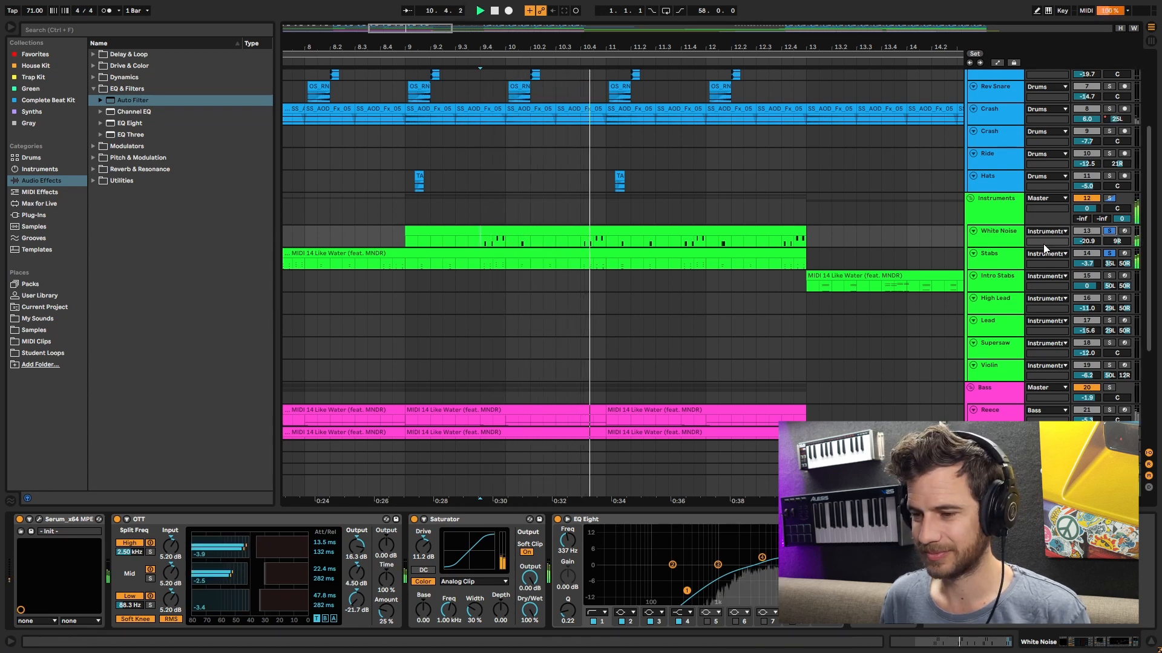
{"action": "key", "text": "space"}
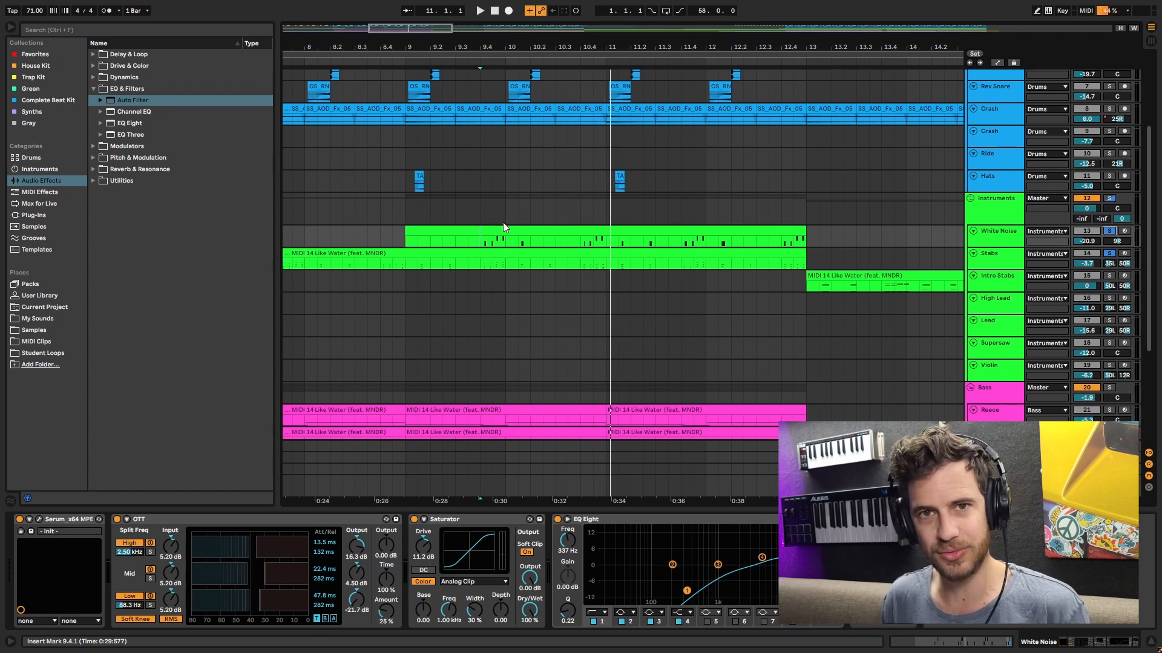
- Open the Serum instrument on the White Noise track
{"action": "left_click", "coordinate": [1008, 234]}
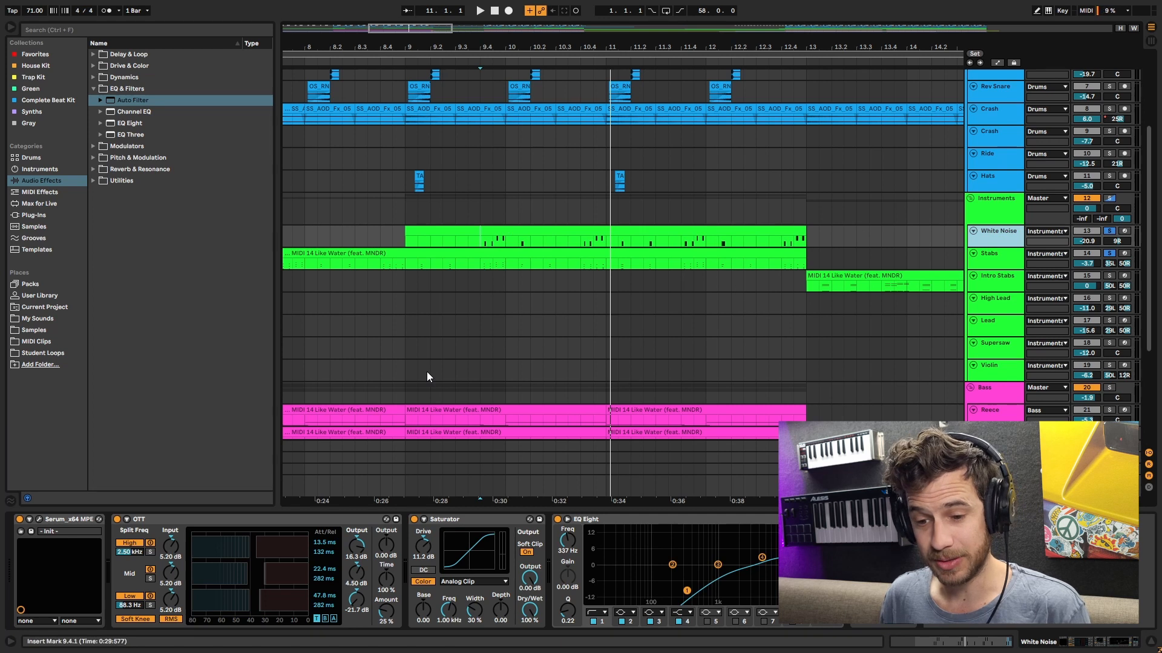
{"action": "left_click", "coordinate": [40, 520]}
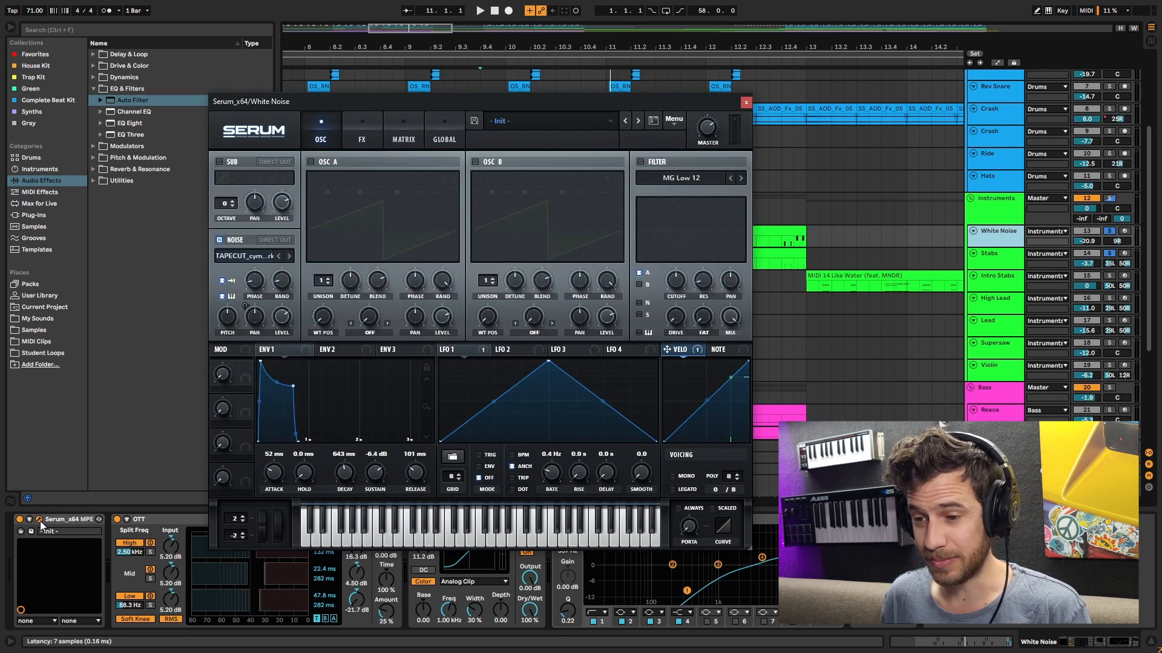
- Review the noise oscillator in the White Noise track's Serum patch, close the plug-in and play White Noise with Stabs from bar 9.4
{"action": "left_click_drag", "start_coordinate": [315, 101], "coordinate": [507, 115]}
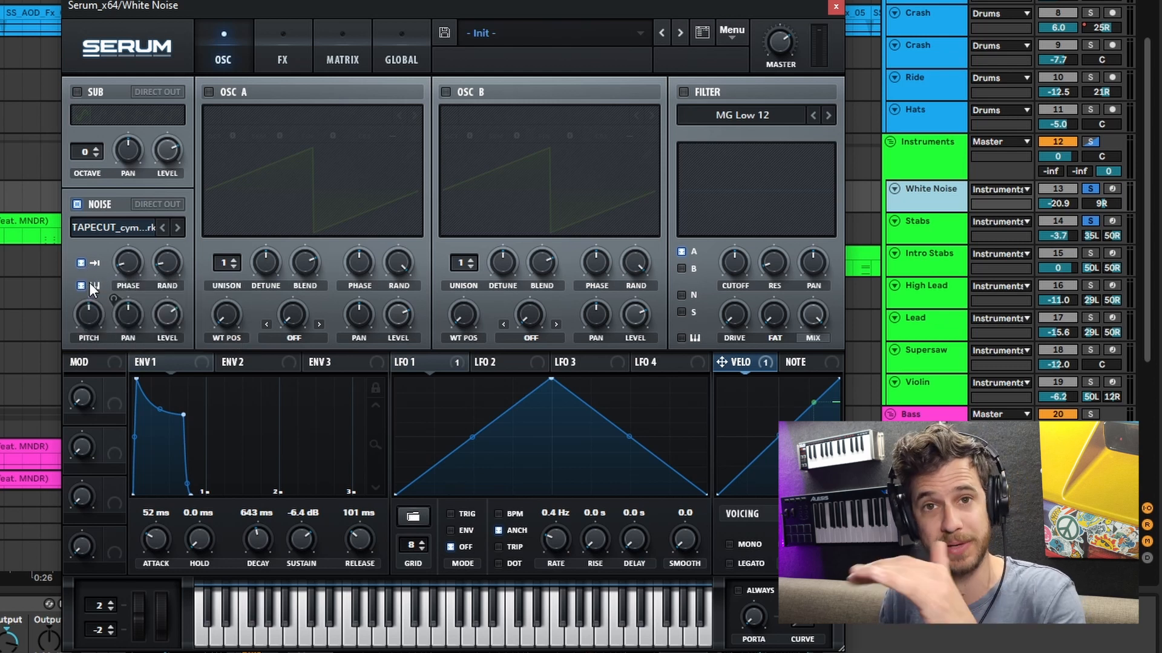
{"action": "left_click", "coordinate": [835, 6]}
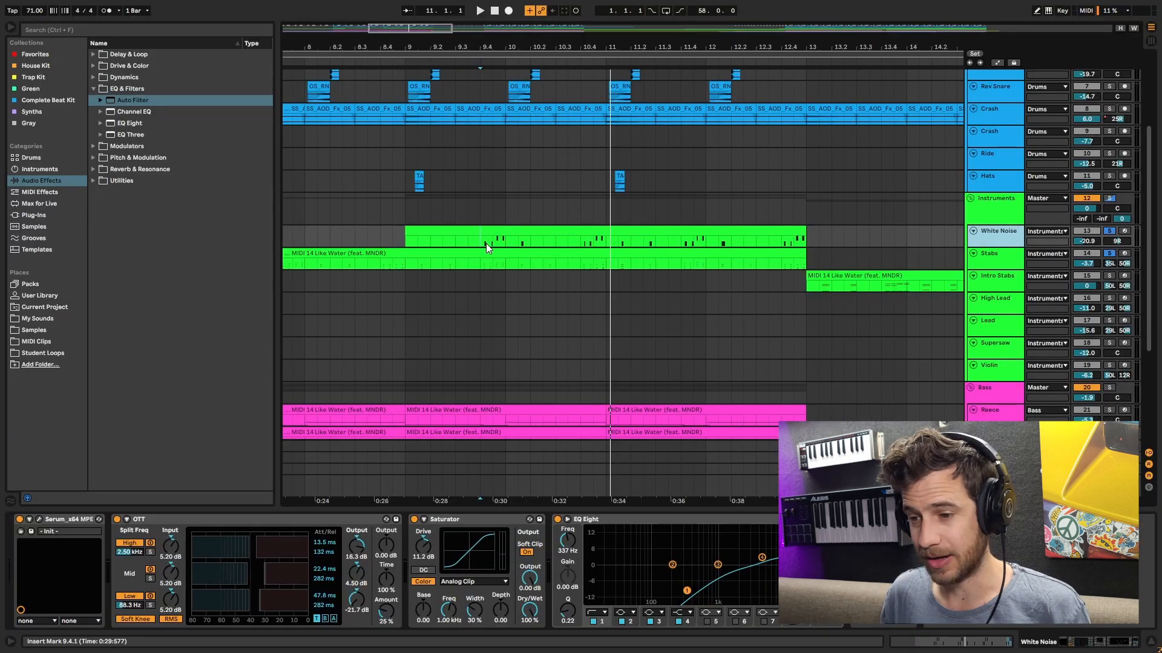
{"action": "left_click", "coordinate": [485, 247]}
{"action": "key", "text": "space"}
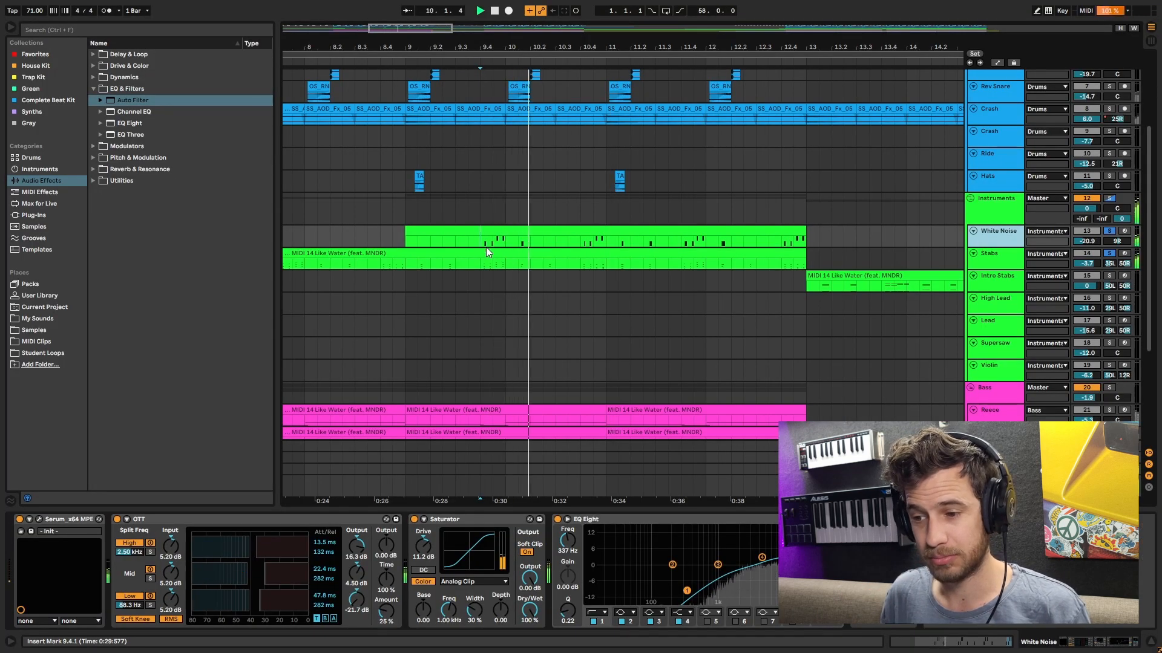
- Solo the Bass group in place of the instruments and play it from bar 9
{"action": "scroll", "coordinate": [426, 274], "scroll_direction": "down", "scroll_amount": 5}
{"action": "left_click", "coordinate": [427, 265]}
{"action": "left_click", "coordinate": [1108, 243]}
{"action": "key", "text": "space"}
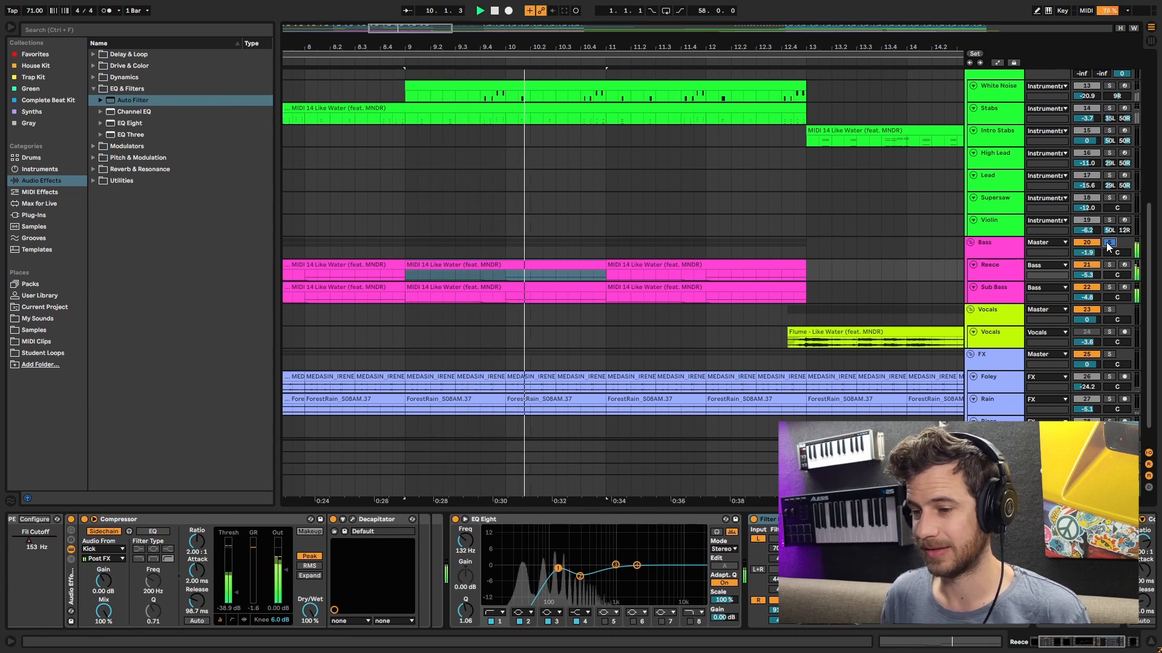
- Stop playback, solo the Reece track within the Bass group and open its Serum instrument
{"action": "left_click", "coordinate": [1110, 266]}
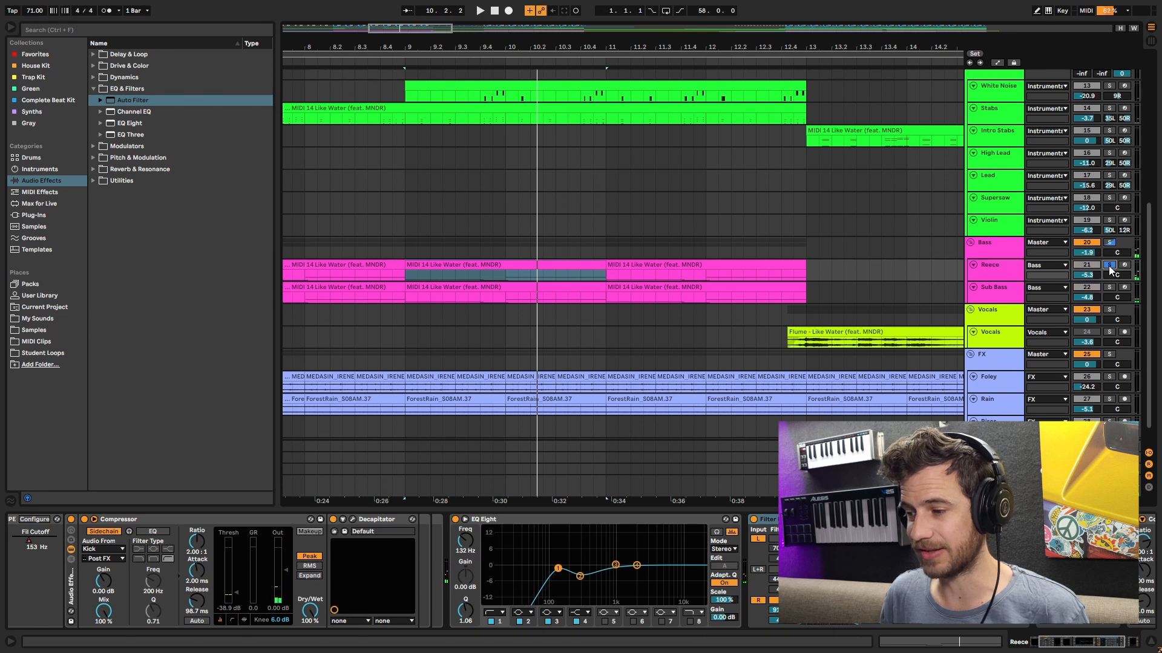
{"action": "left_click", "coordinate": [1001, 271]}
{"action": "key", "text": "shift+Tab"}
{"action": "key", "text": "shift+Tab"}
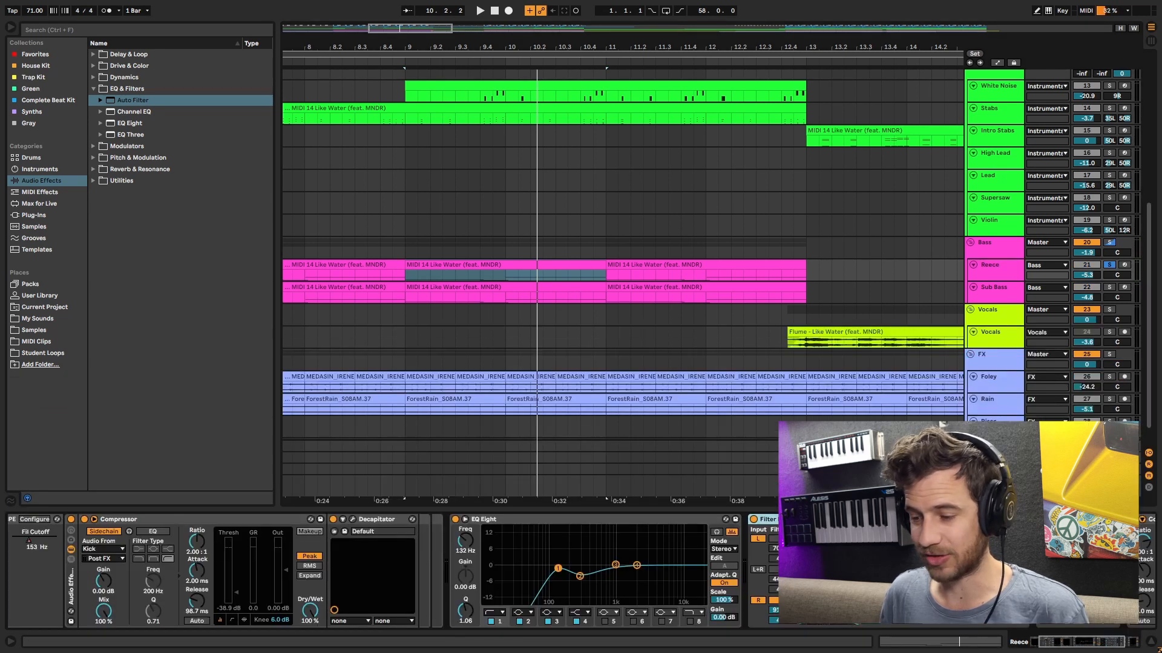
{"action": "left_click", "coordinate": [1053, 645]}
{"action": "left_click", "coordinate": [53, 519]}
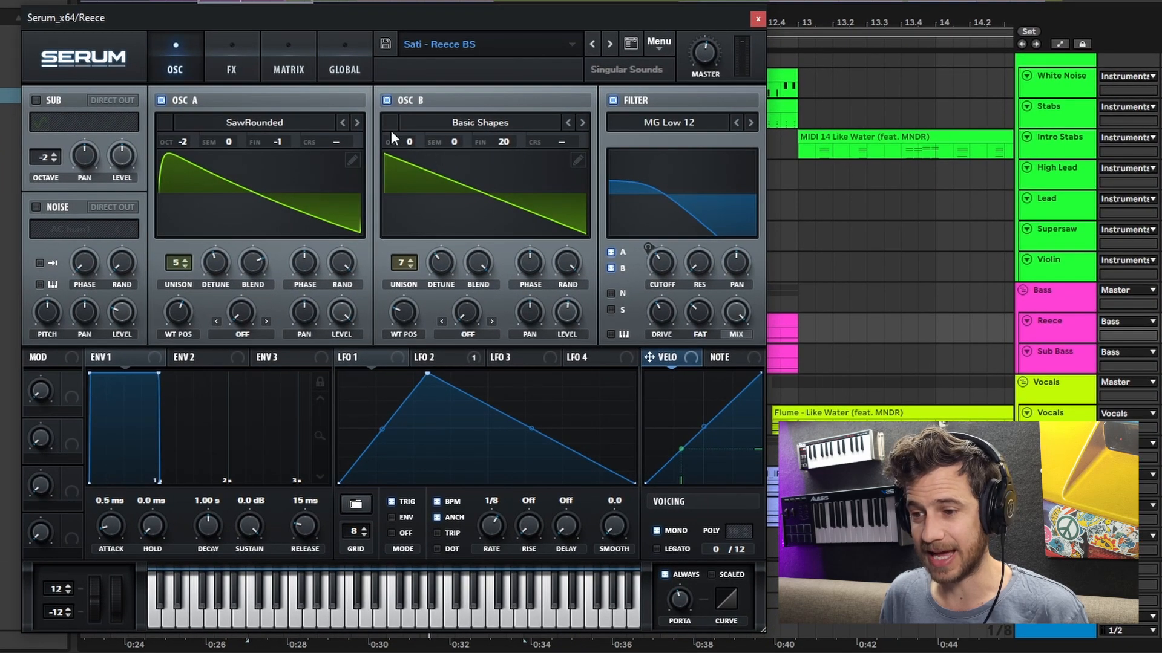
- Play the Reece with oscillator B switched off, switch the oscillator back on and close Serum
{"action": "left_click", "coordinate": [387, 101]}
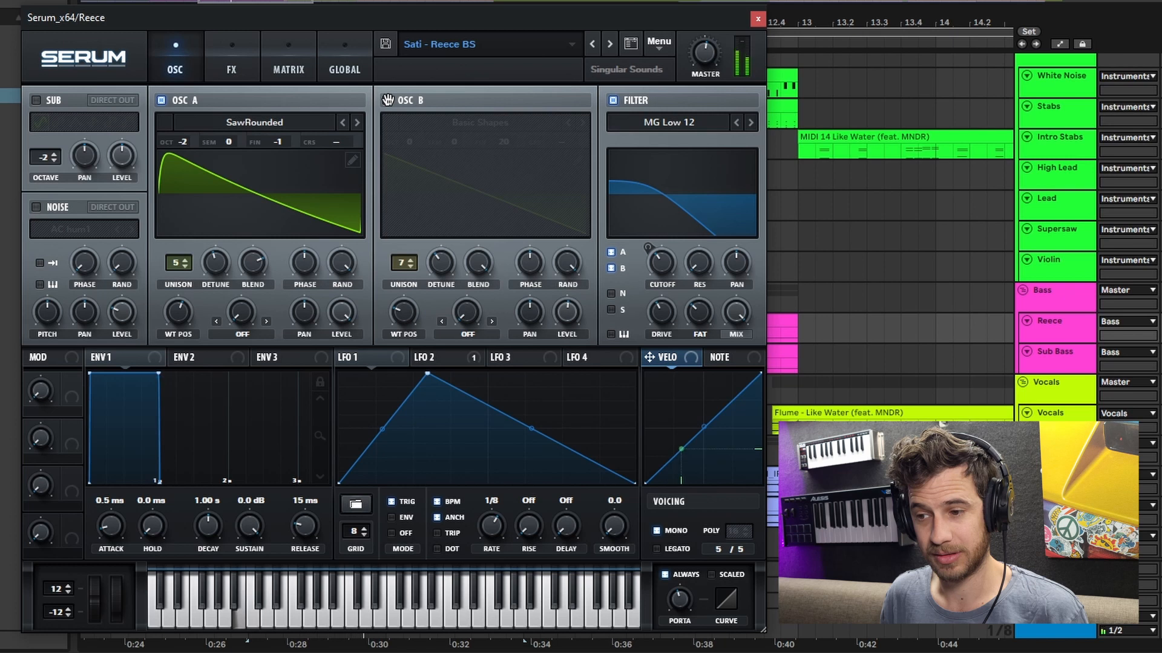
{"action": "left_click", "coordinate": [387, 101]}
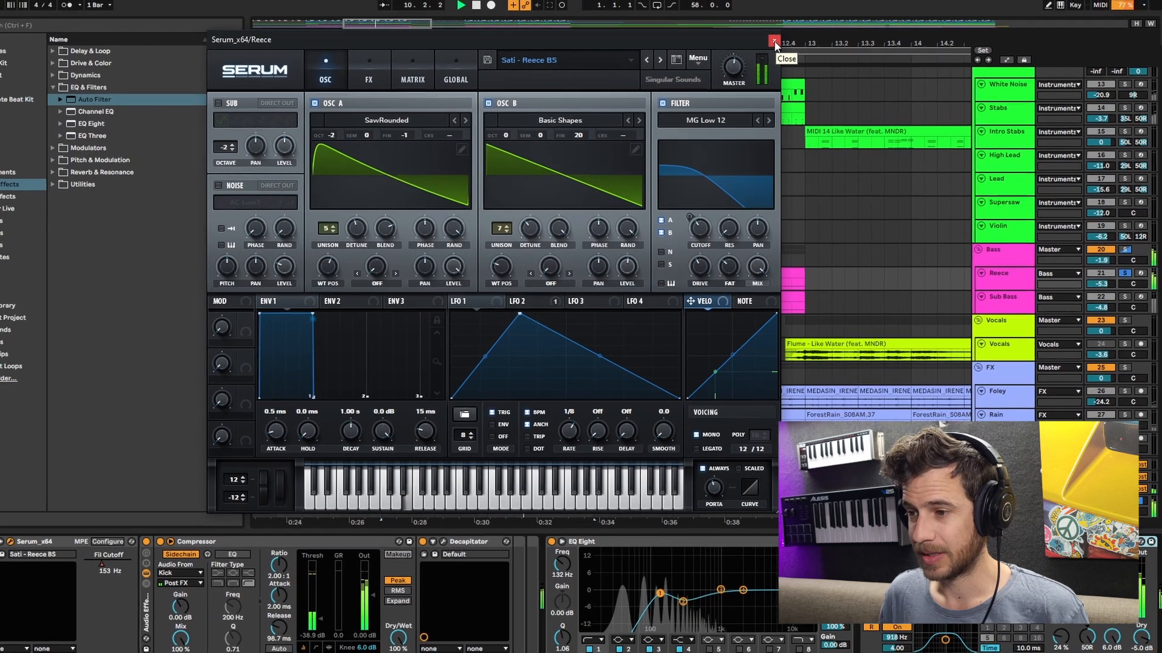
{"action": "left_click", "coordinate": [768, 32]}
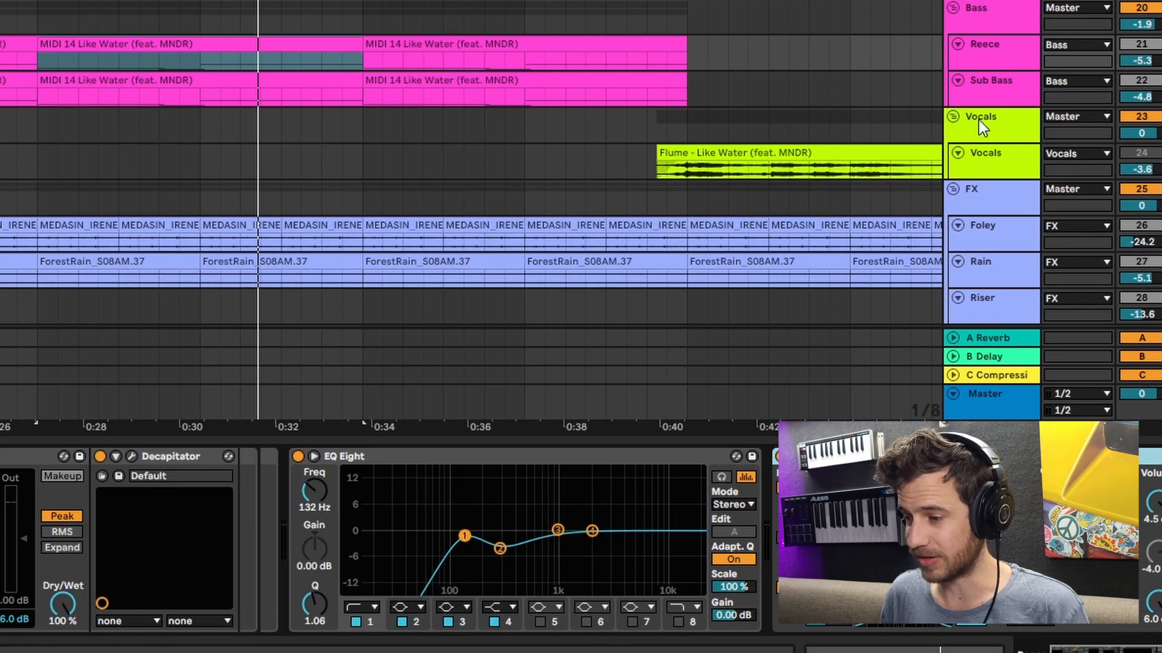
- Solo the Sub Bass track and play it from bar 9 to hear its low-passed Serum patch
{"action": "left_click", "coordinate": [1151, 79]}
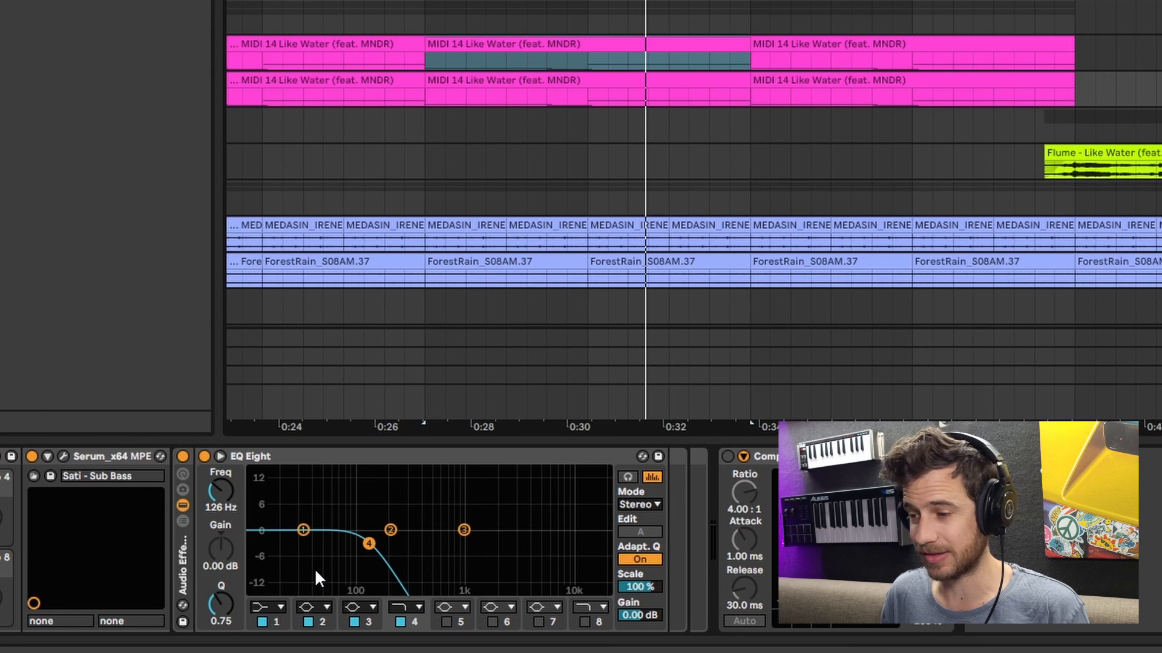
{"action": "key", "text": "space"}
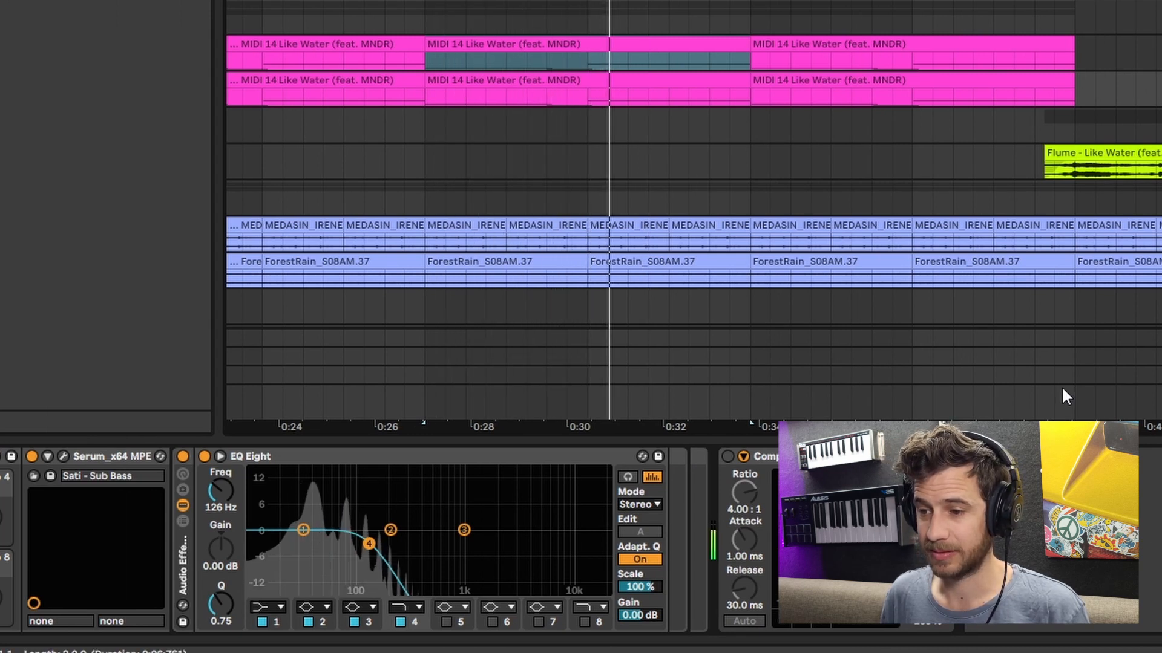
{"action": "key", "text": "space"}
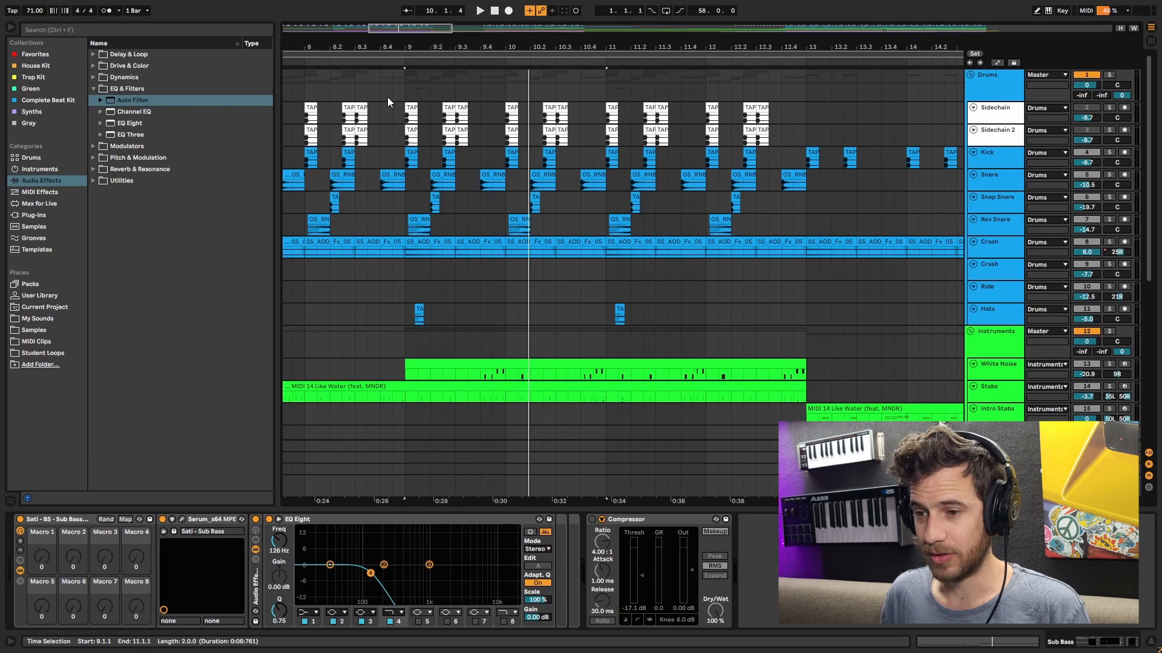
- Solo Kick and Snare in the Drums group, add Rev Snare and Snap Snare, and play the layers from bar 9
{"action": "left_click", "coordinate": [404, 89]}
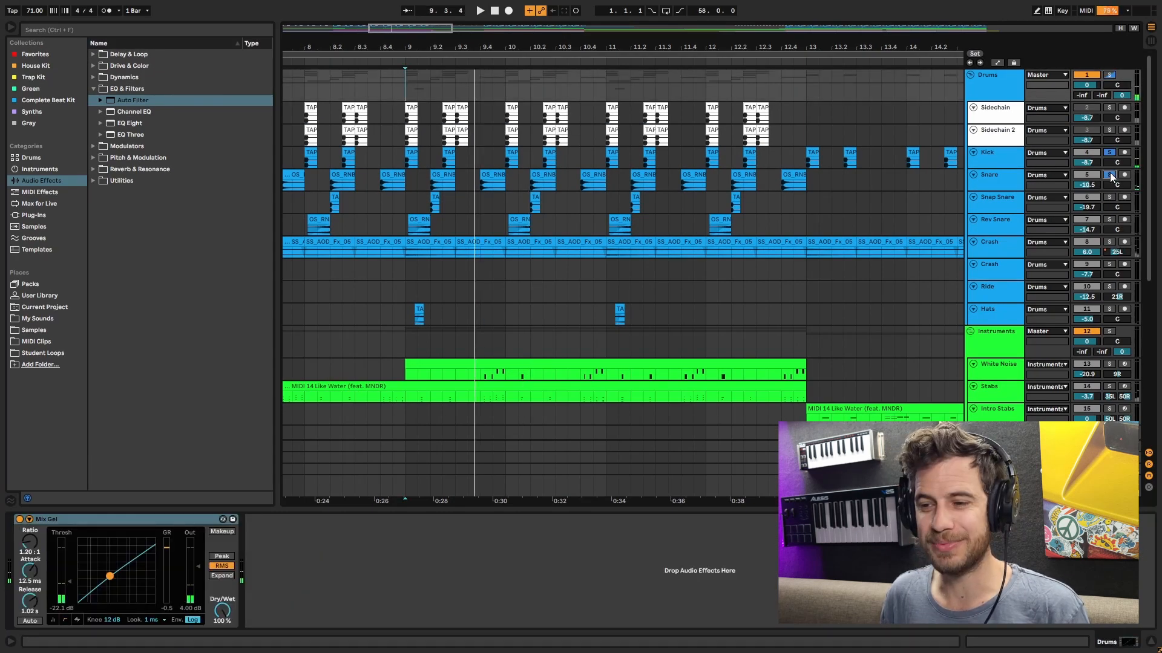
{"action": "key", "text": "space"}
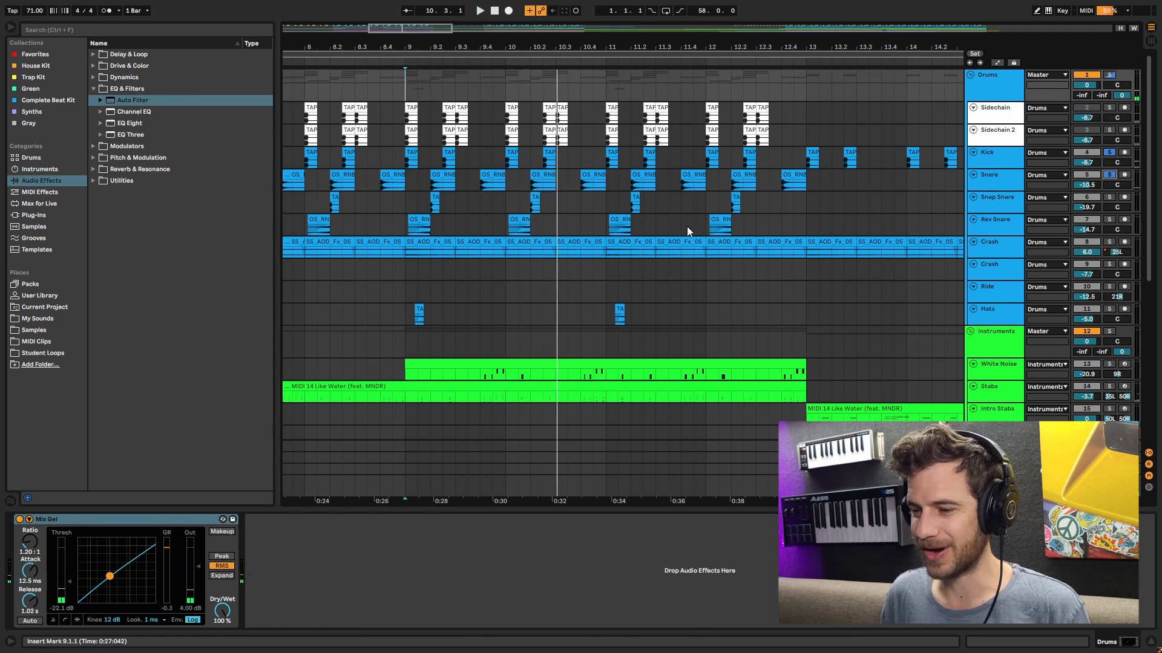
{"action": "left_click", "coordinate": [1107, 220]}
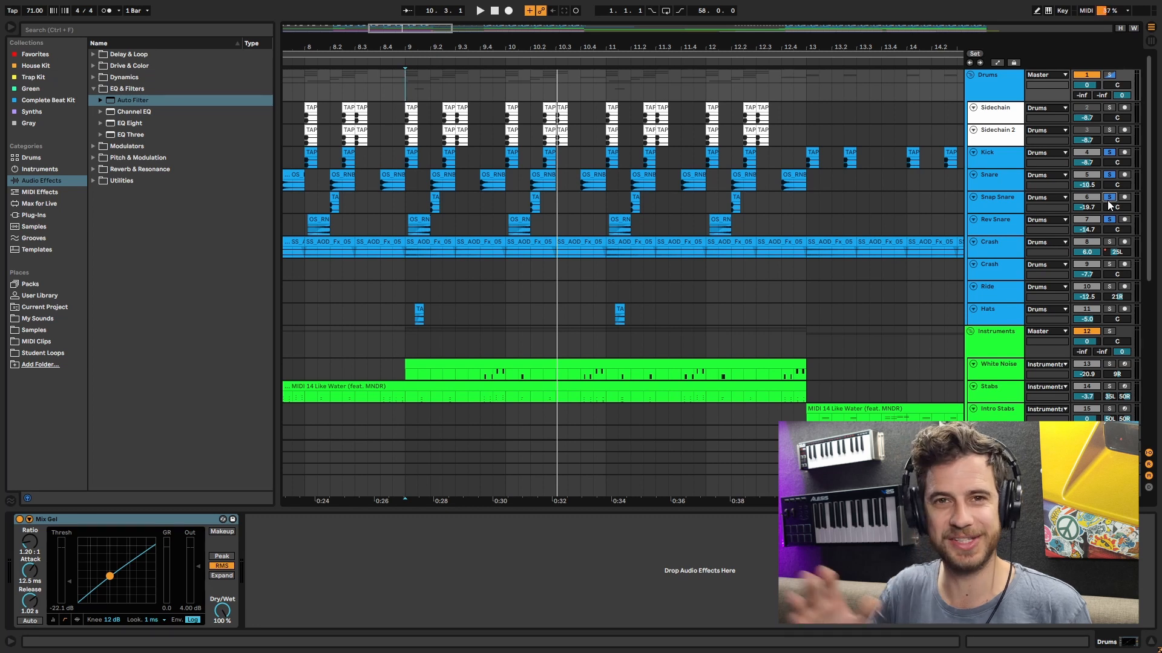
{"action": "key", "text": "space"}
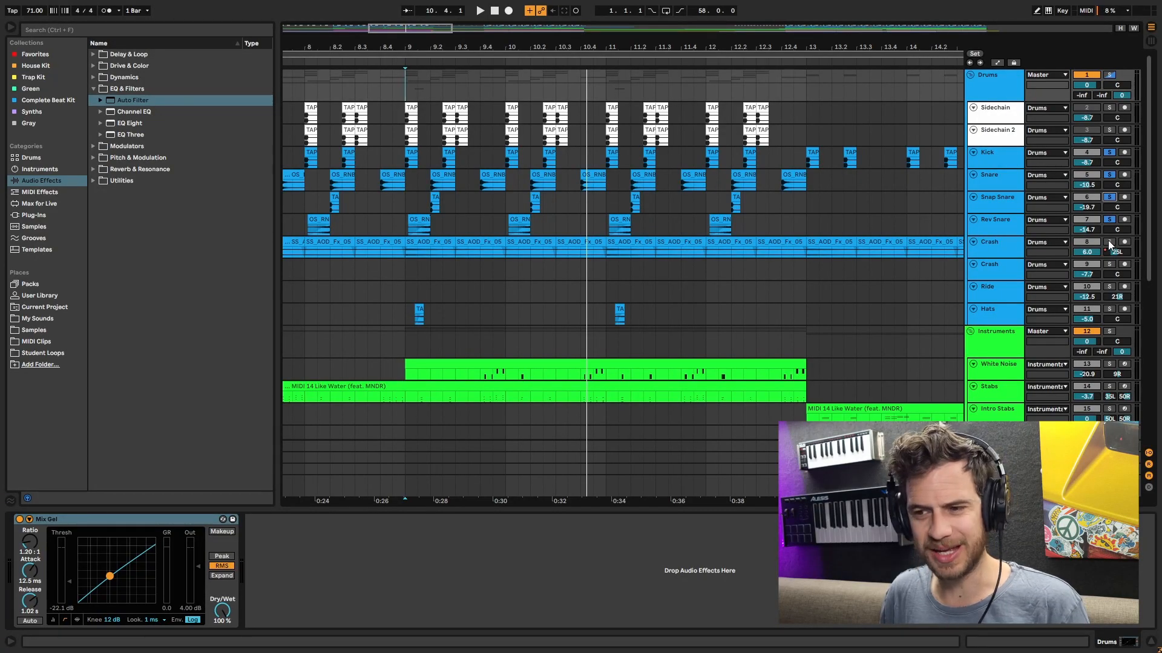
{"action": "key", "text": "space"}
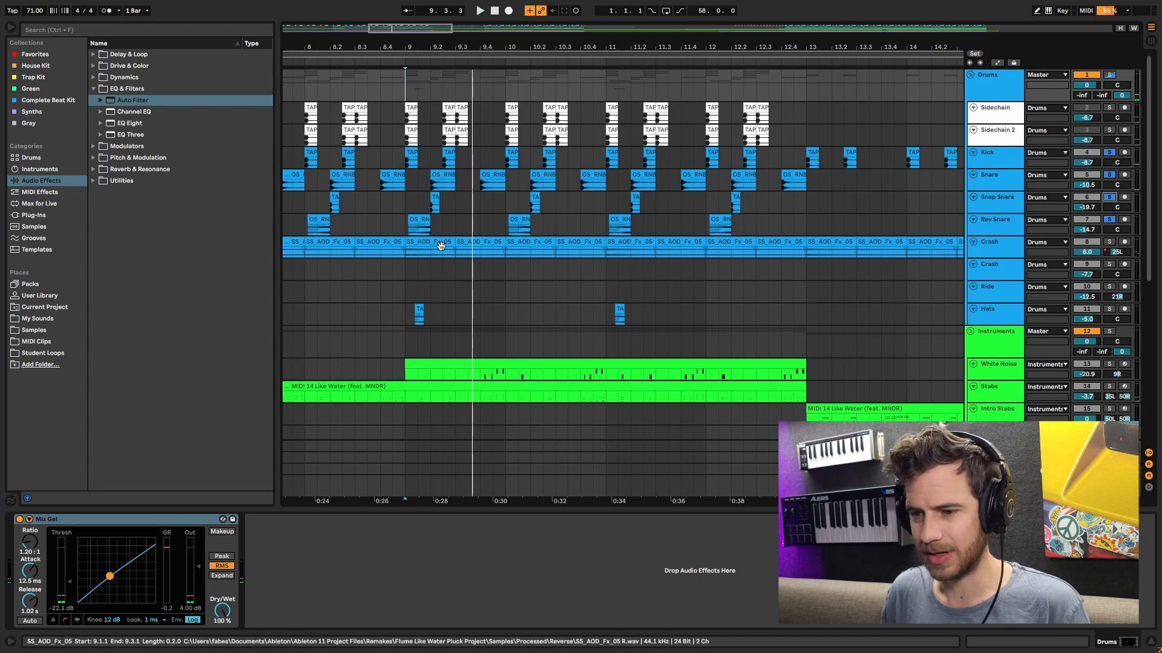
- Solo only the first Crash track, play it from bar 9 and select its consecutive SS_AOD_Fx_05 clips up to bar 11
{"action": "left_click", "coordinate": [1109, 242]}
{"action": "key", "text": "space"}
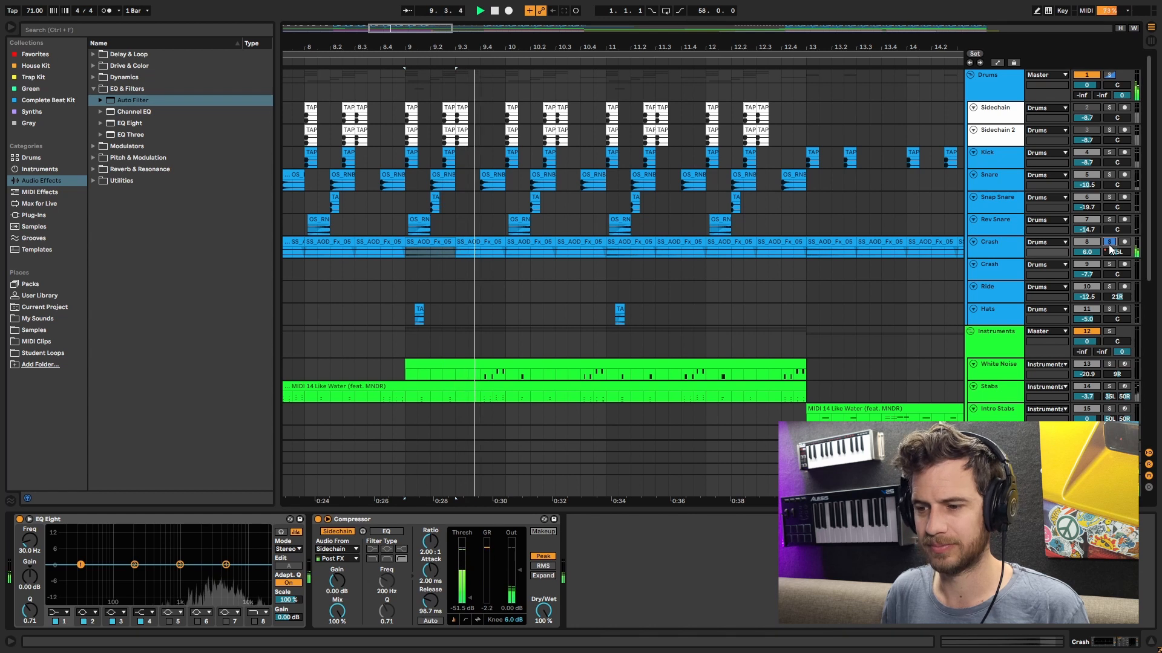
{"action": "key", "text": "space"}
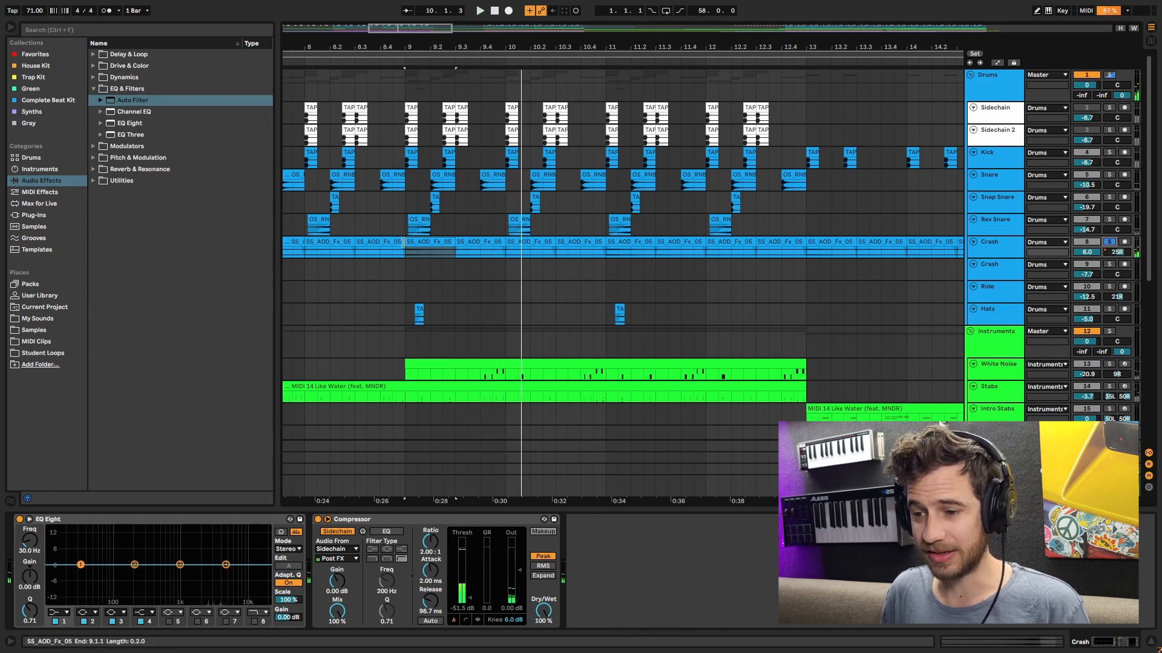
{"action": "left_click", "coordinate": [491, 244]}
{"action": "left_click", "coordinate": [533, 244]}
{"action": "left_click", "coordinate": [581, 244]}
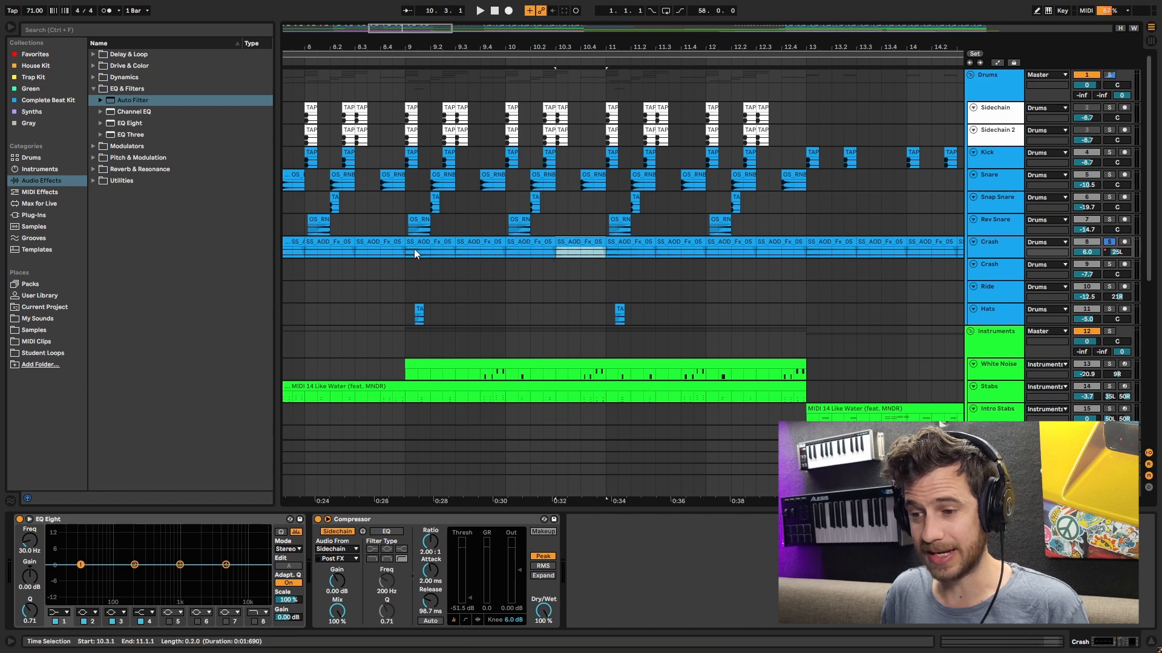
- Examine the first Crash track's panning automation, hide the automation and play the track again from bar 9
{"action": "right_click", "coordinate": [1116, 252]}
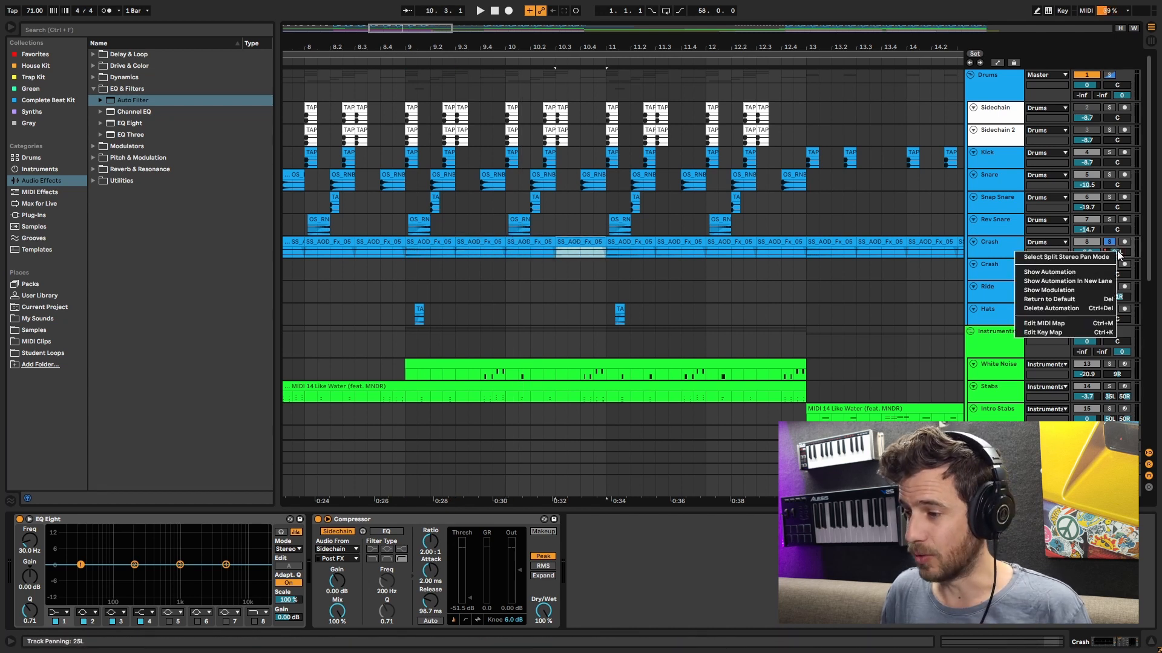
{"action": "left_click", "coordinate": [1124, 261]}
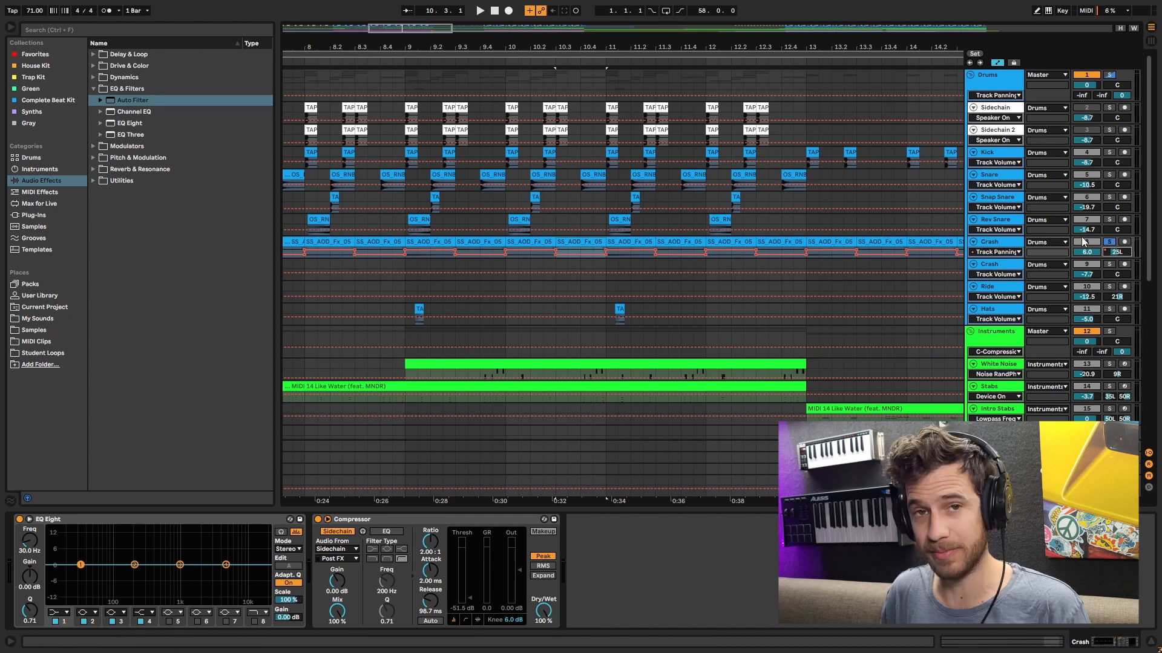
{"action": "key", "text": "a"}
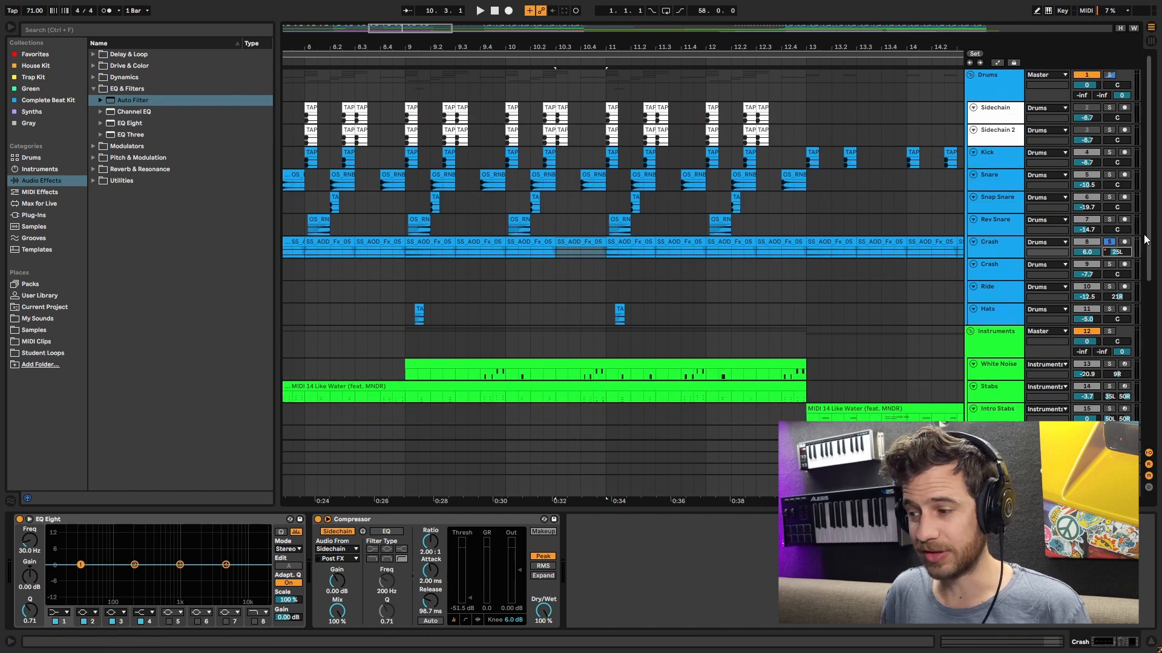
{"action": "left_click", "coordinate": [438, 240]}
{"action": "key", "text": "space"}
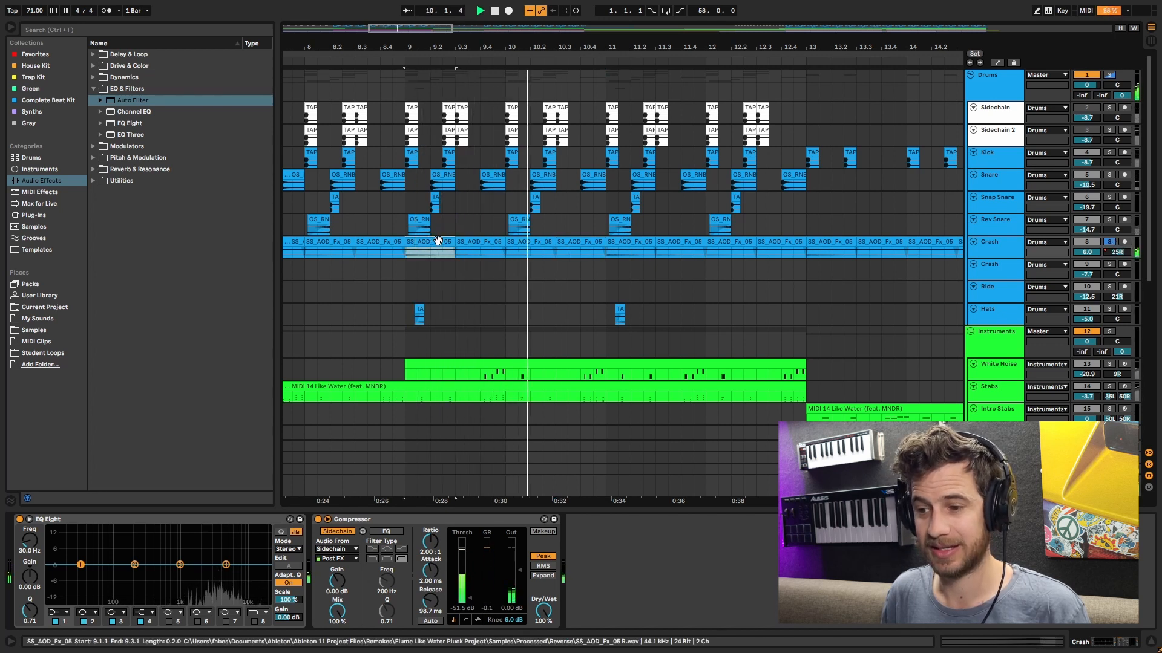
- Inspect the Sidechain 2 track, return to the first Crash track and play it to watch its sidechained Compressor
{"action": "left_click", "coordinate": [1000, 136]}
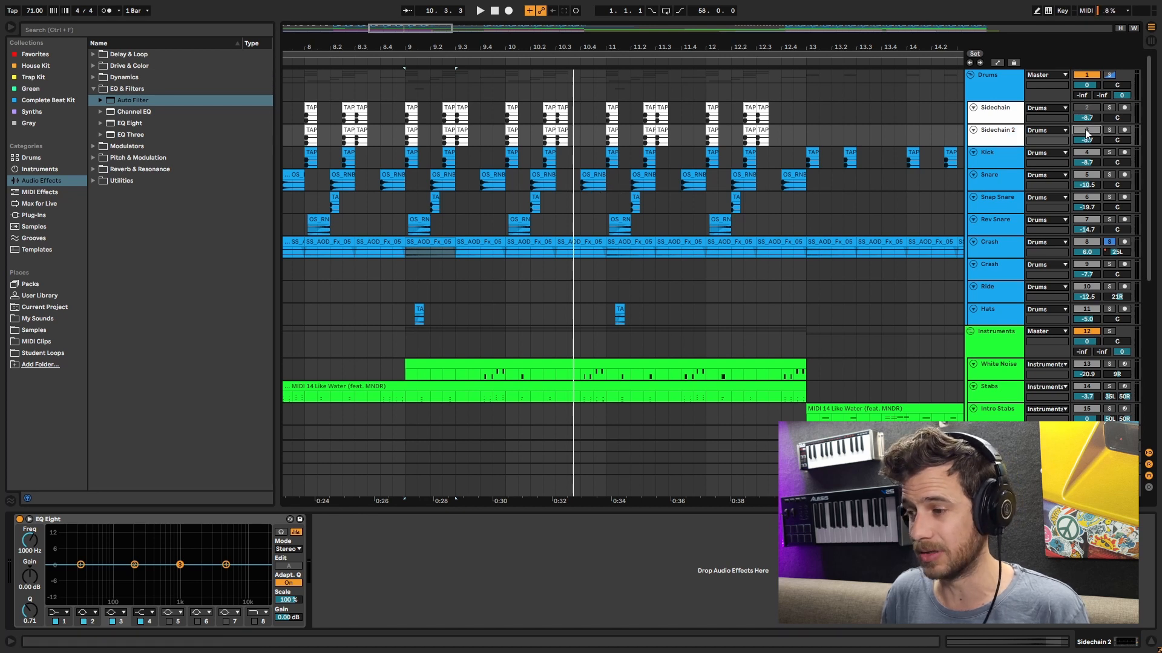
{"action": "left_click", "coordinate": [985, 245]}
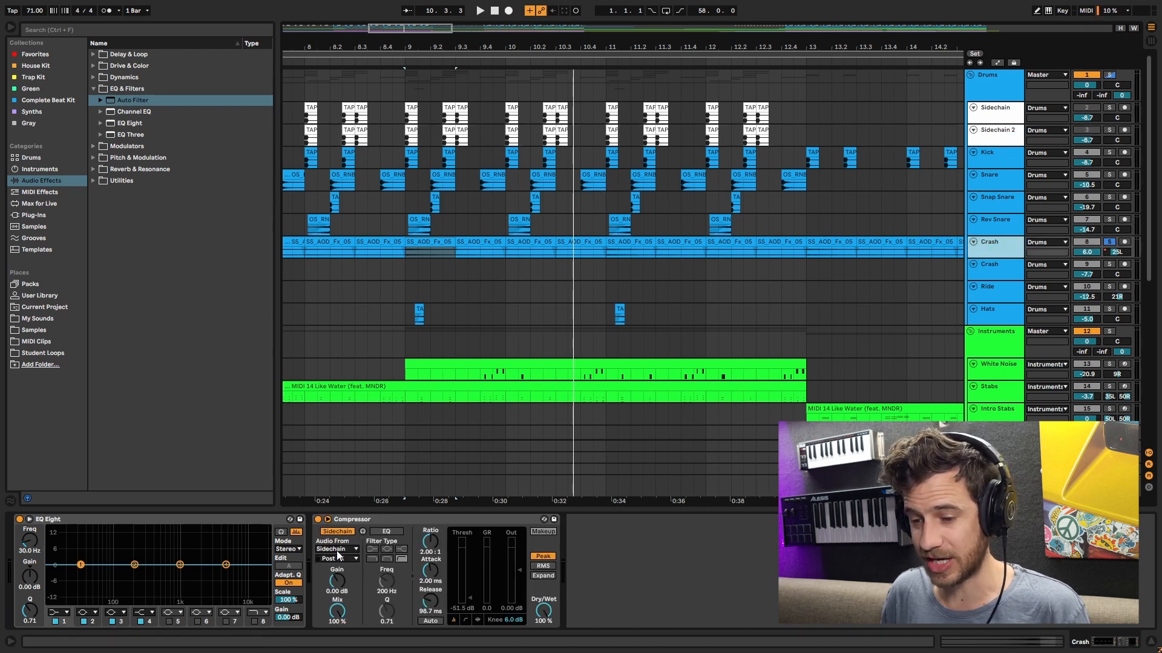
{"action": "key", "text": "space"}
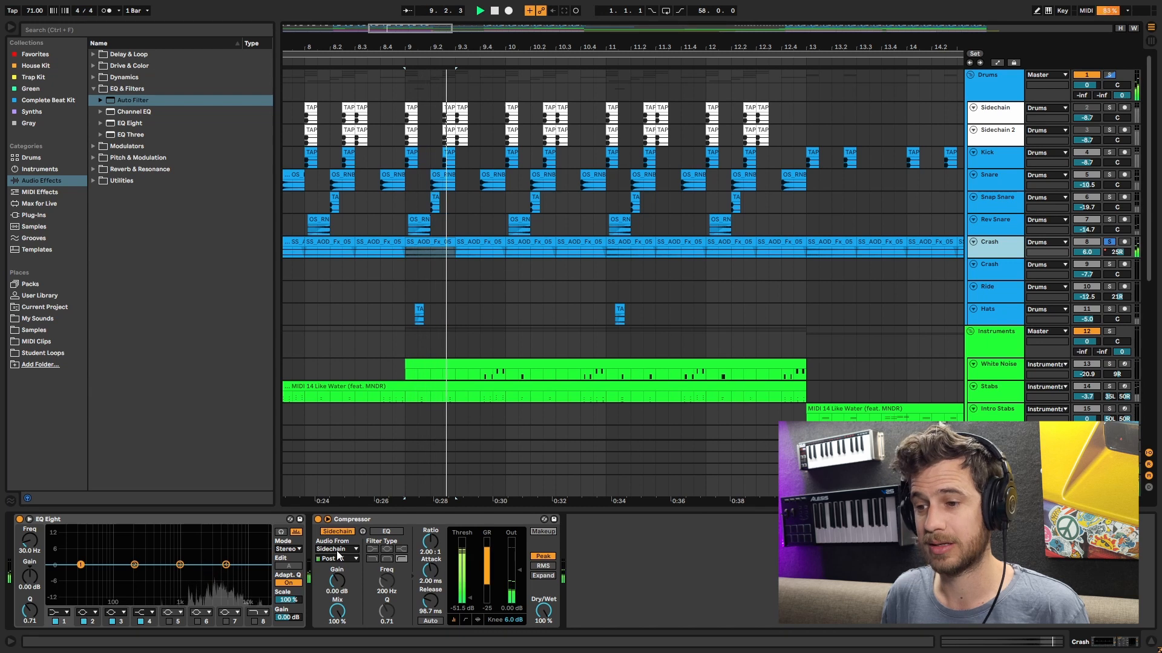
{"action": "key", "text": "space"}
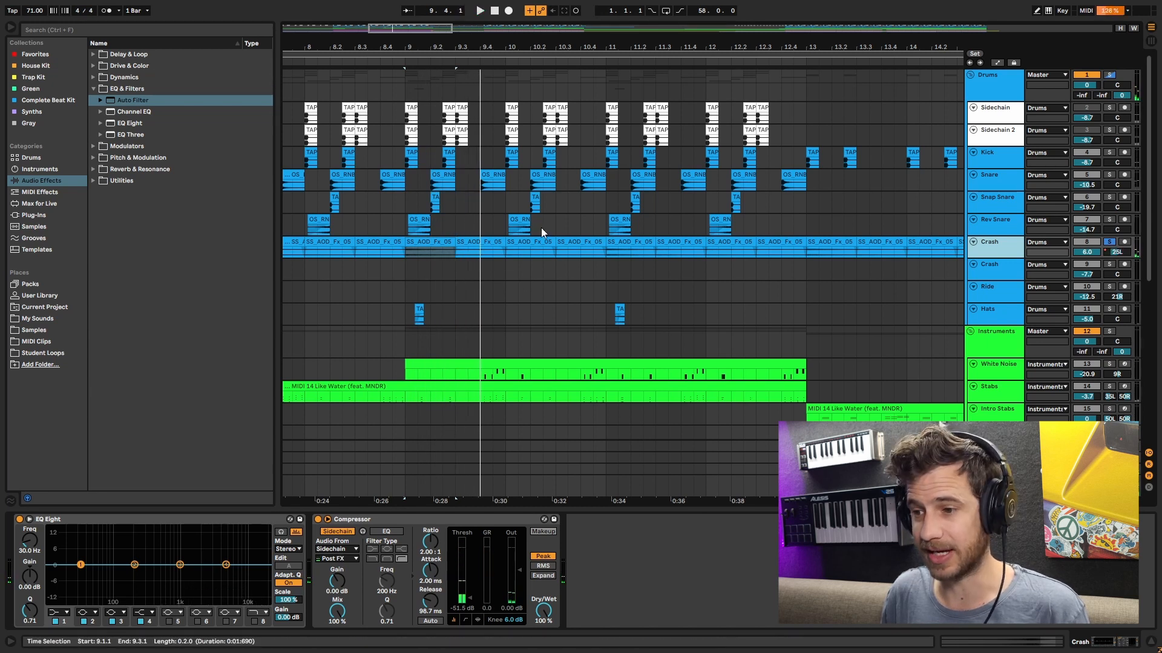
- Solo the Violin track and examine the chord notes of its clip starting at bar 25
{"action": "left_click_drag", "start_coordinate": [411, 29], "coordinate": [489, 6]}
{"action": "scroll", "coordinate": [492, 258], "scroll_direction": "down", "scroll_amount": 2}
{"action": "scroll", "coordinate": [492, 254], "scroll_direction": "down", "scroll_amount": 3}
{"action": "left_click", "coordinate": [681, 348]}
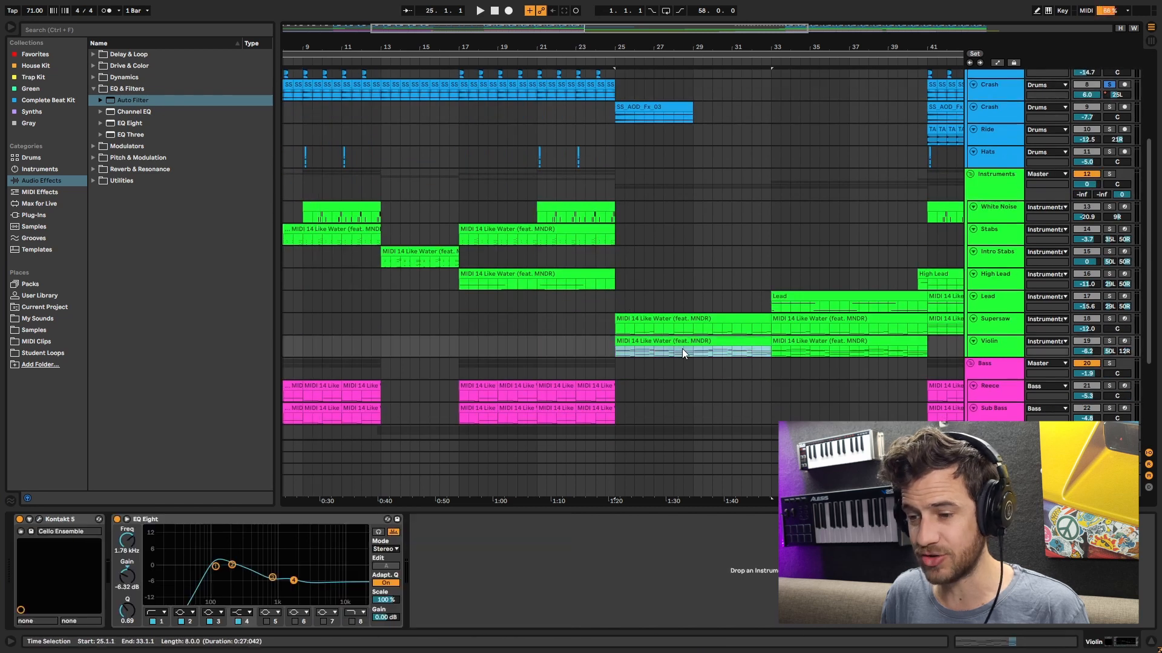
{"action": "double_click", "coordinate": [694, 344]}
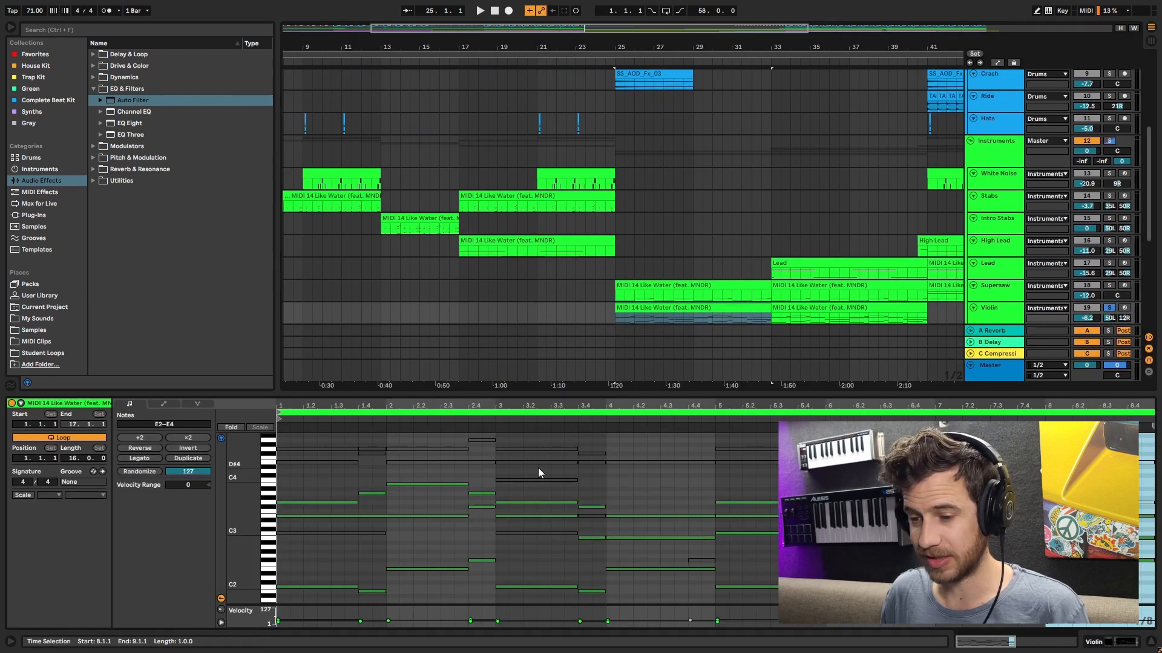
{"action": "left_click_drag", "start_coordinate": [246, 541], "coordinate": [245, 521]}
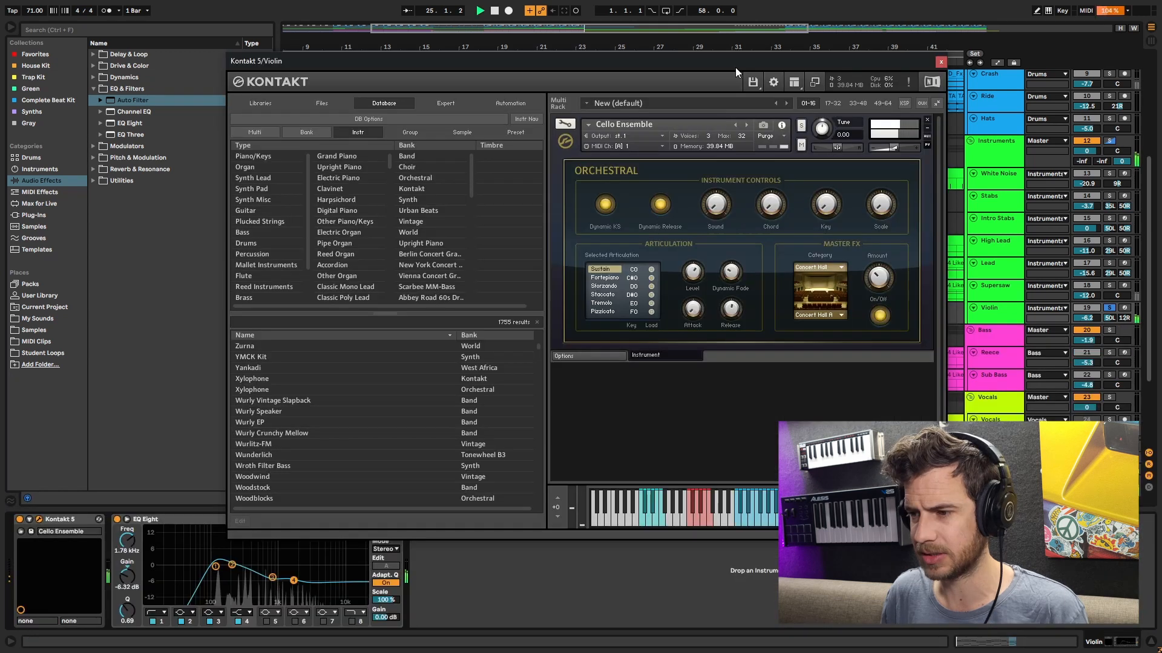
- Review the Violin track's Kontakt Cello Ensemble during playback, close the plug-in and reopen the notes of the clip at bar 25
{"action": "left_click_drag", "start_coordinate": [735, 67], "coordinate": [550, 65]}
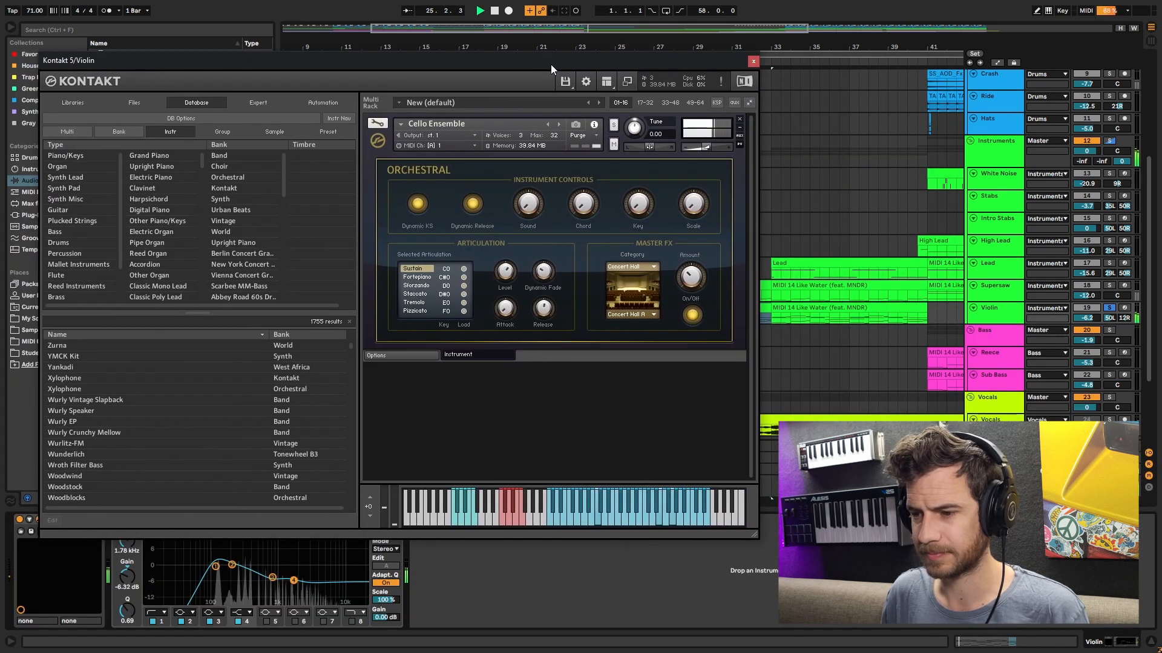
{"action": "left_click", "coordinate": [753, 62]}
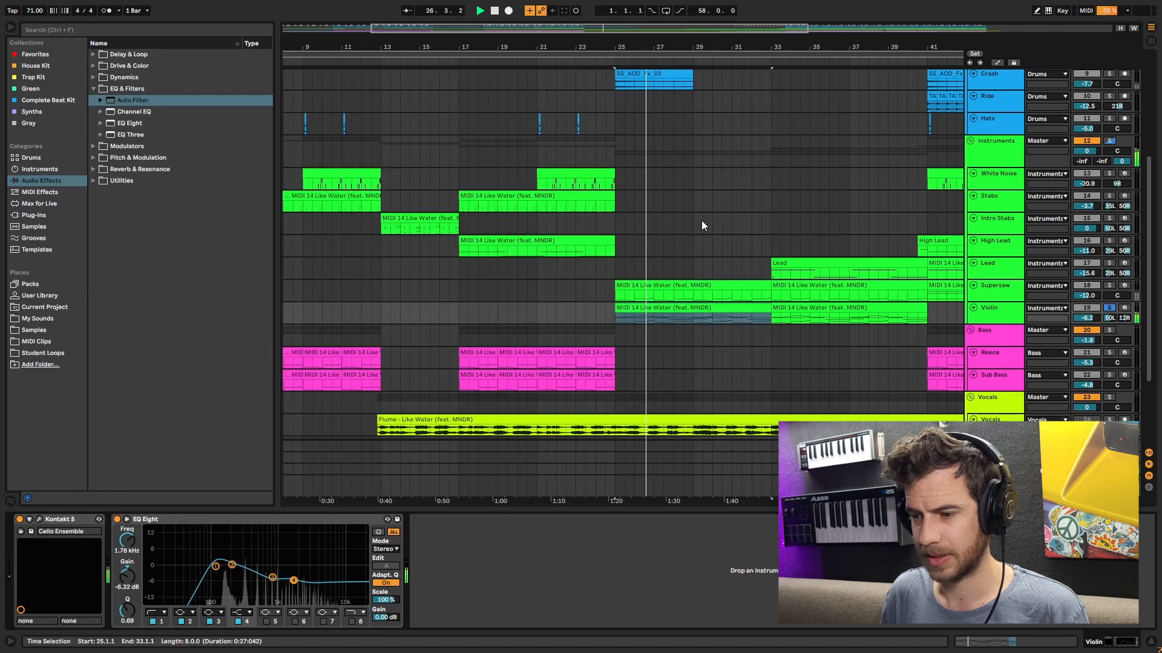
{"action": "left_click", "coordinate": [657, 316]}
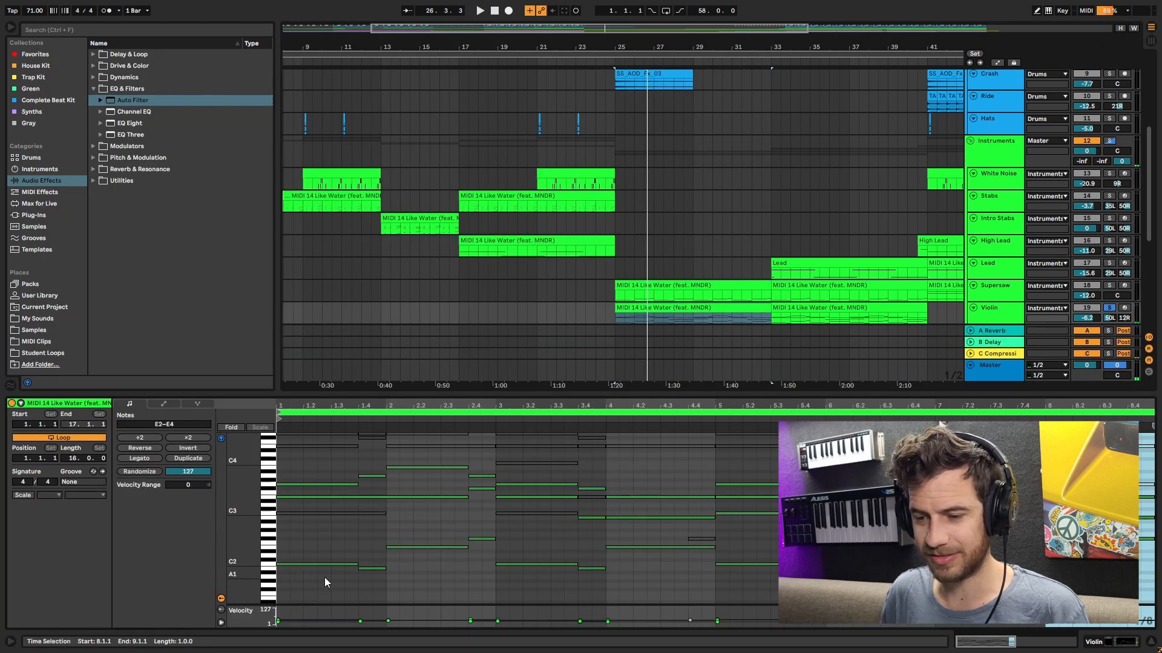
- Play the Violin track from bar 25, comparing it alone and with the Supersaw track soloed alongside it
{"action": "key", "text": "space"}
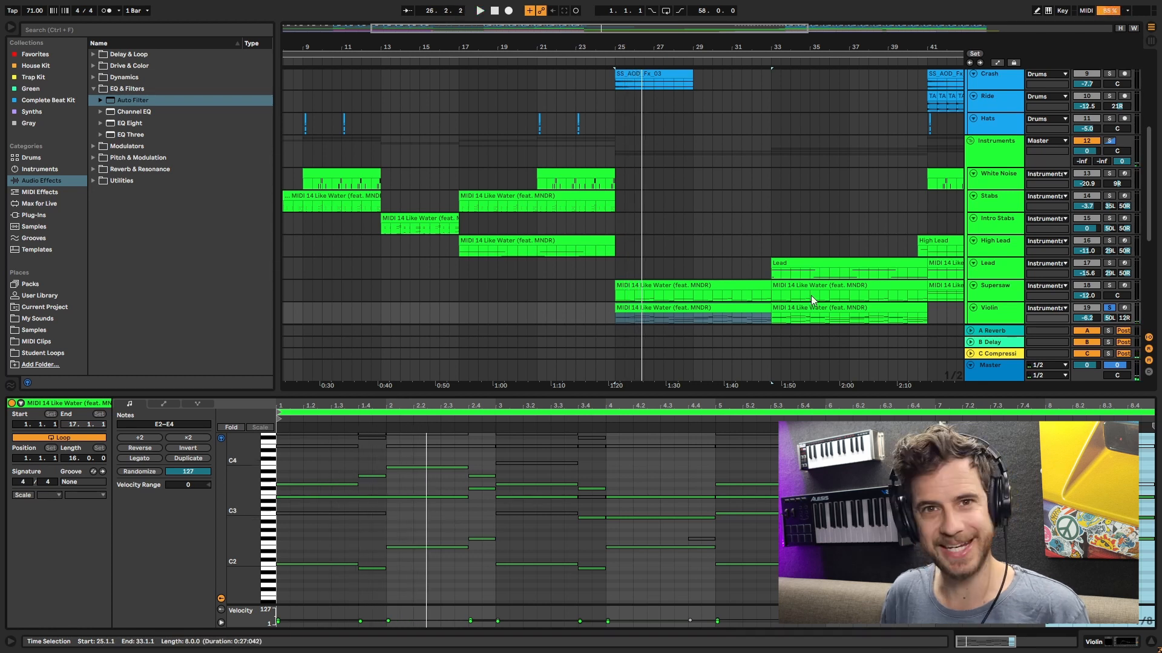
{"action": "key", "text": "space"}
{"action": "left_click", "coordinate": [1109, 286]}
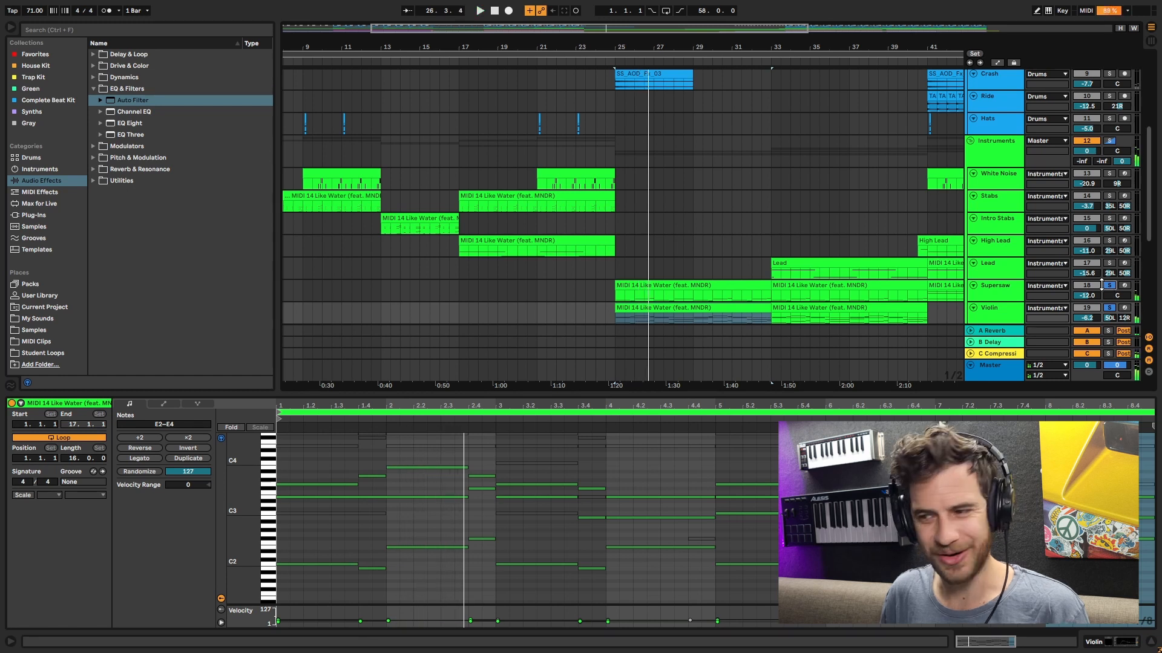
{"action": "left_click", "coordinate": [1106, 287]}
{"action": "key", "text": "space"}
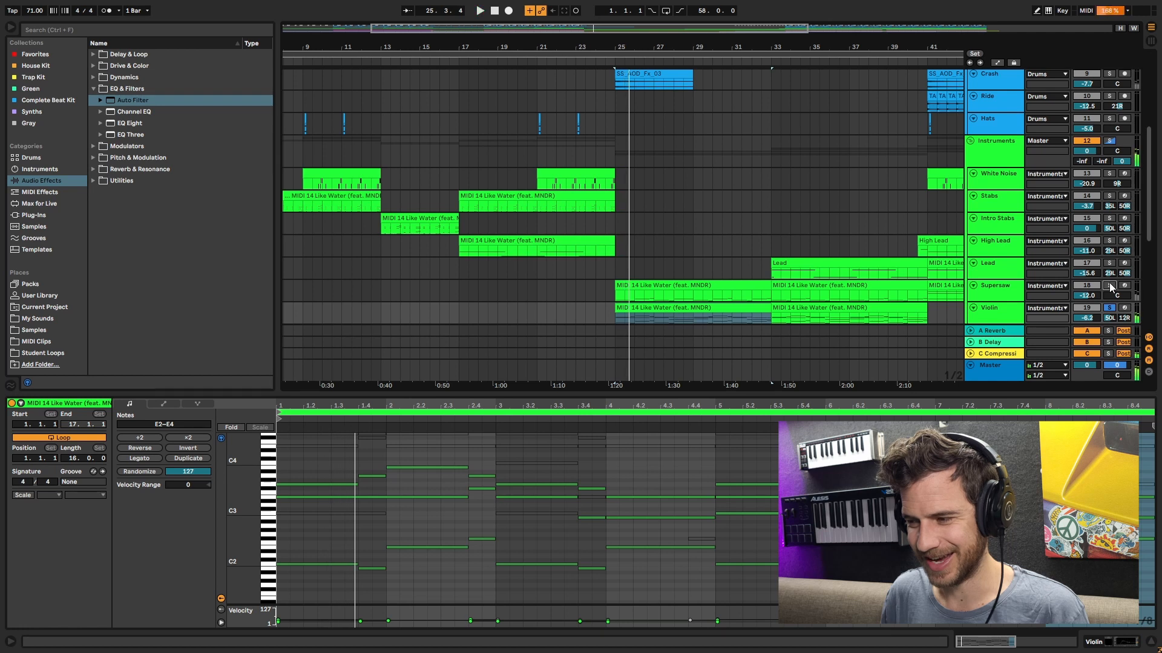
{"action": "key", "text": "space"}
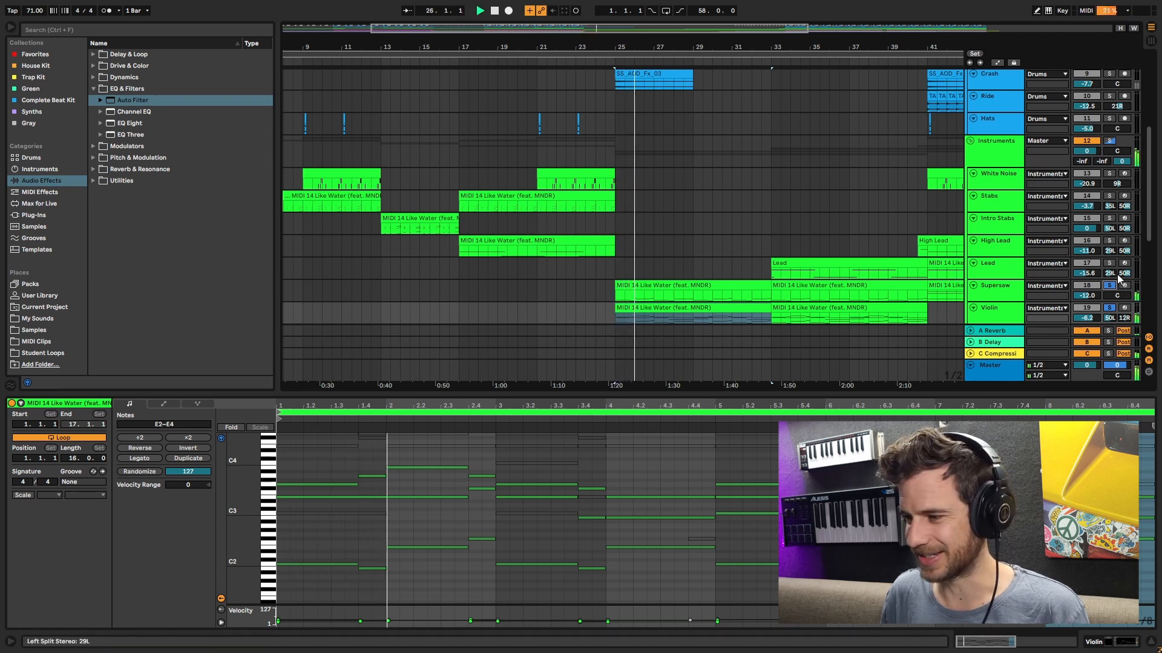
- Solo the Lead track and play its clip starting at bar 33
{"action": "left_click_drag", "start_coordinate": [1152, 231], "coordinate": [1150, 247]}
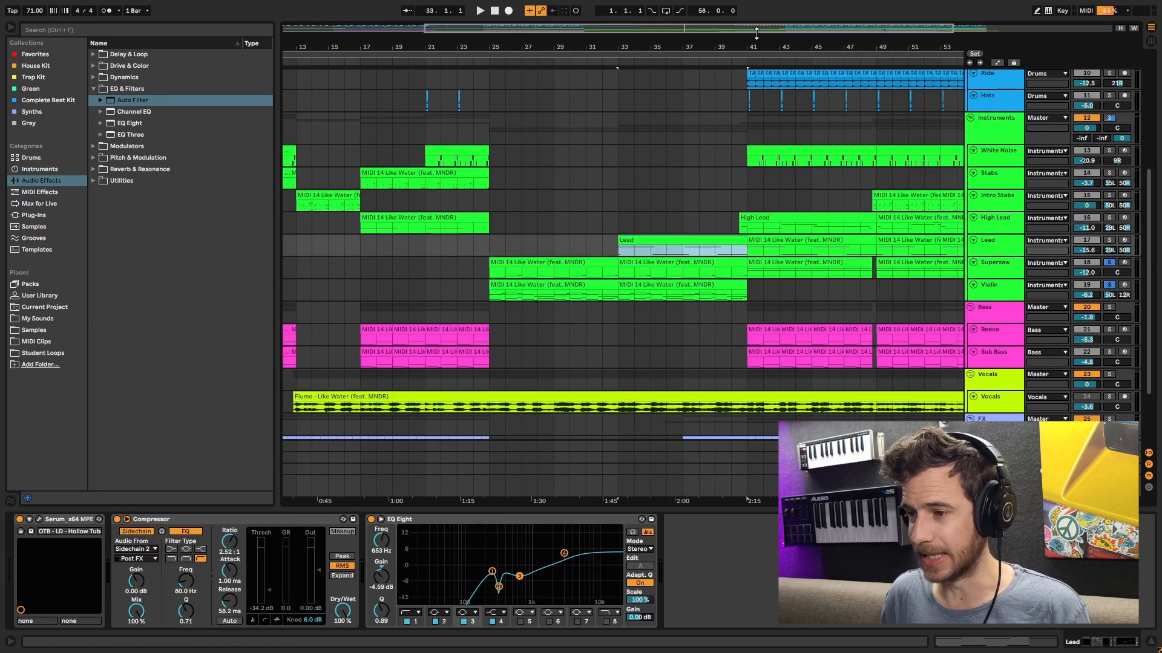
{"action": "left_click_drag", "start_coordinate": [757, 42], "coordinate": [700, 46]}
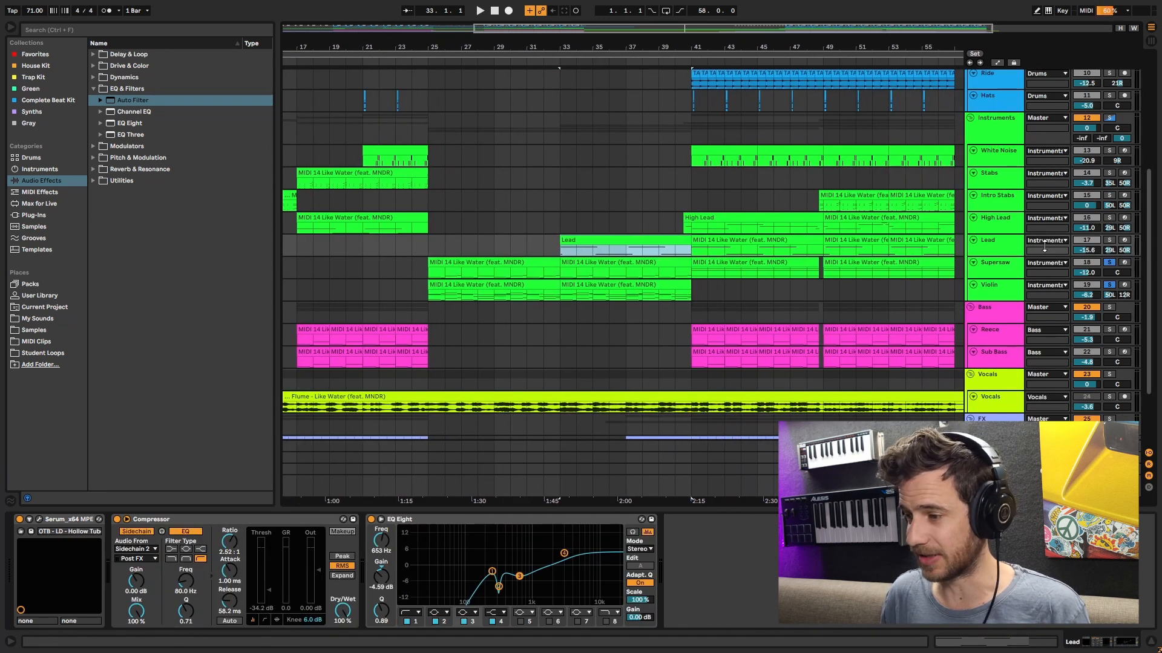
{"action": "left_click", "coordinate": [1109, 240]}
{"action": "key", "text": "space"}
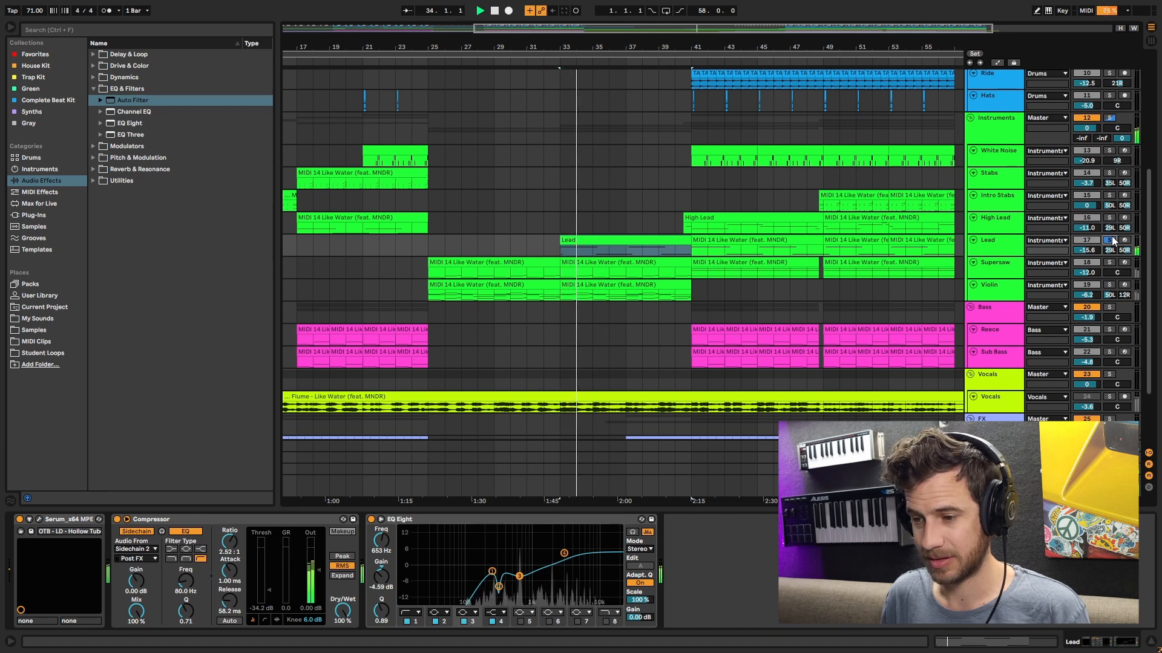
- Examine the MIDI Ctrl Pitch Bend envelope of the Lead clip starting at bar 33
{"action": "double_click", "coordinate": [623, 241]}
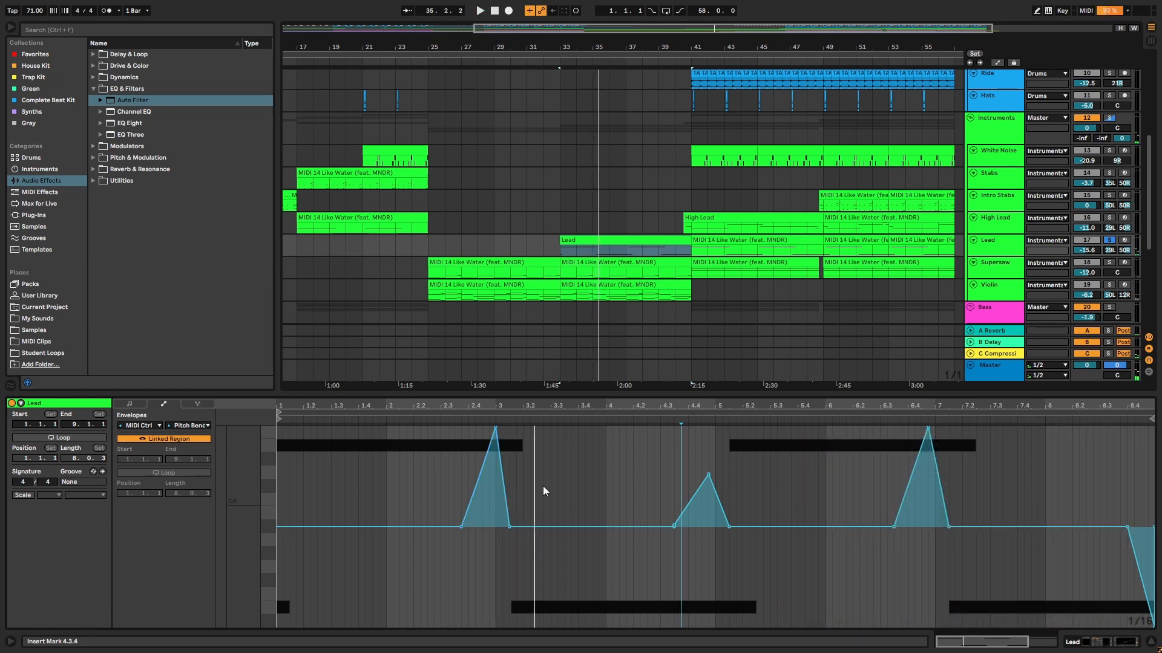
{"action": "left_click", "coordinate": [156, 427]}
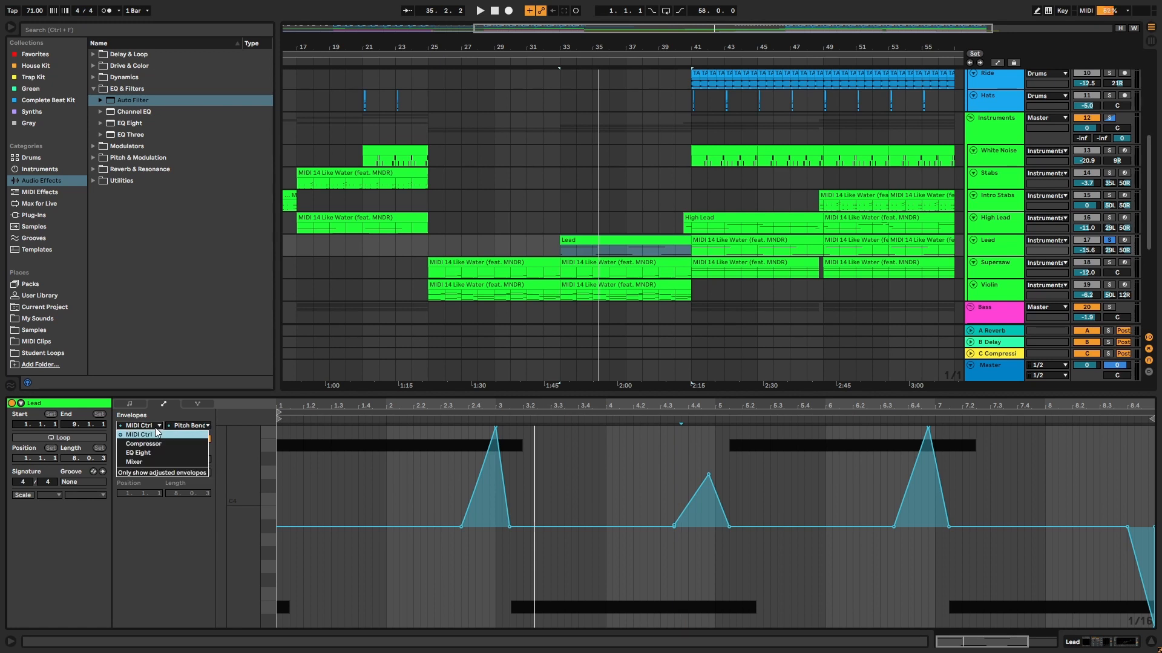
{"action": "left_click", "coordinate": [147, 435]}
{"action": "left_click", "coordinate": [188, 426]}
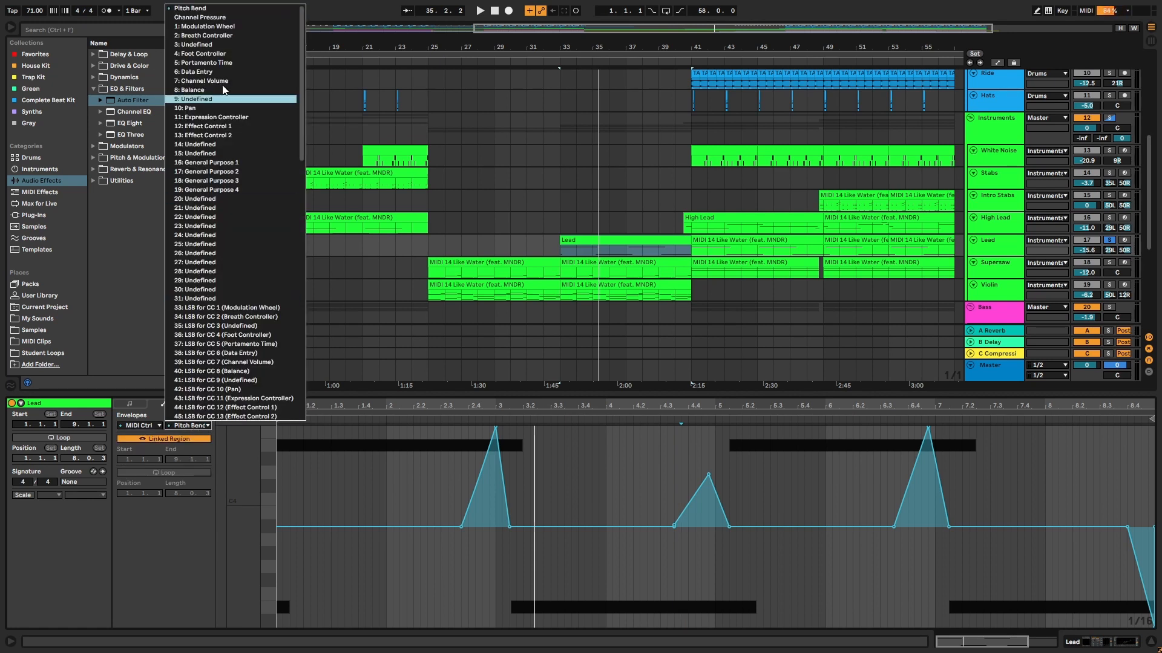
{"action": "left_click", "coordinate": [197, 6]}
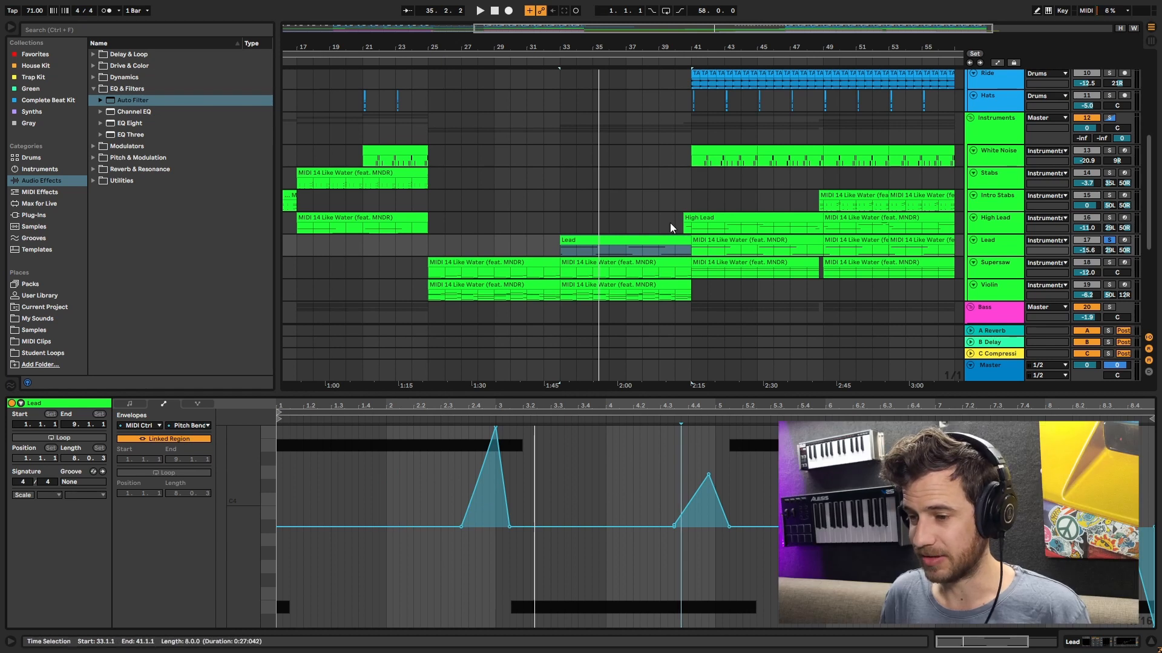
- Review the voicing settings of the Lead track's Serum patch, close the plug-in and play the track from bar 35
{"action": "key", "text": "shift+Tab"}
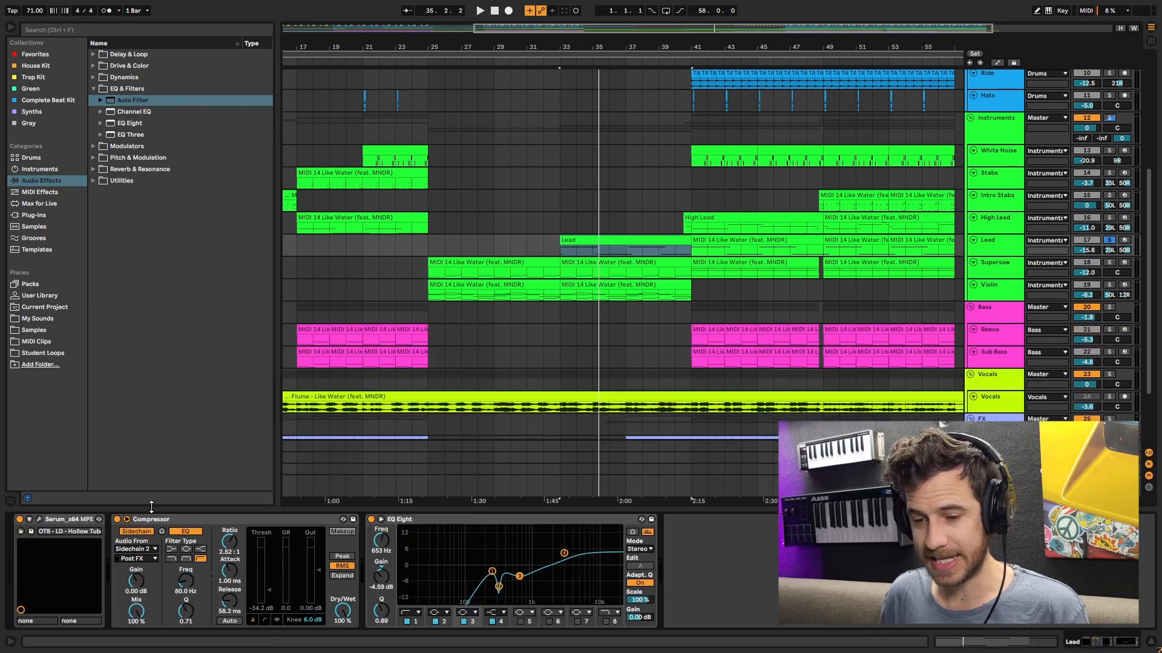
{"action": "left_click", "coordinate": [38, 519]}
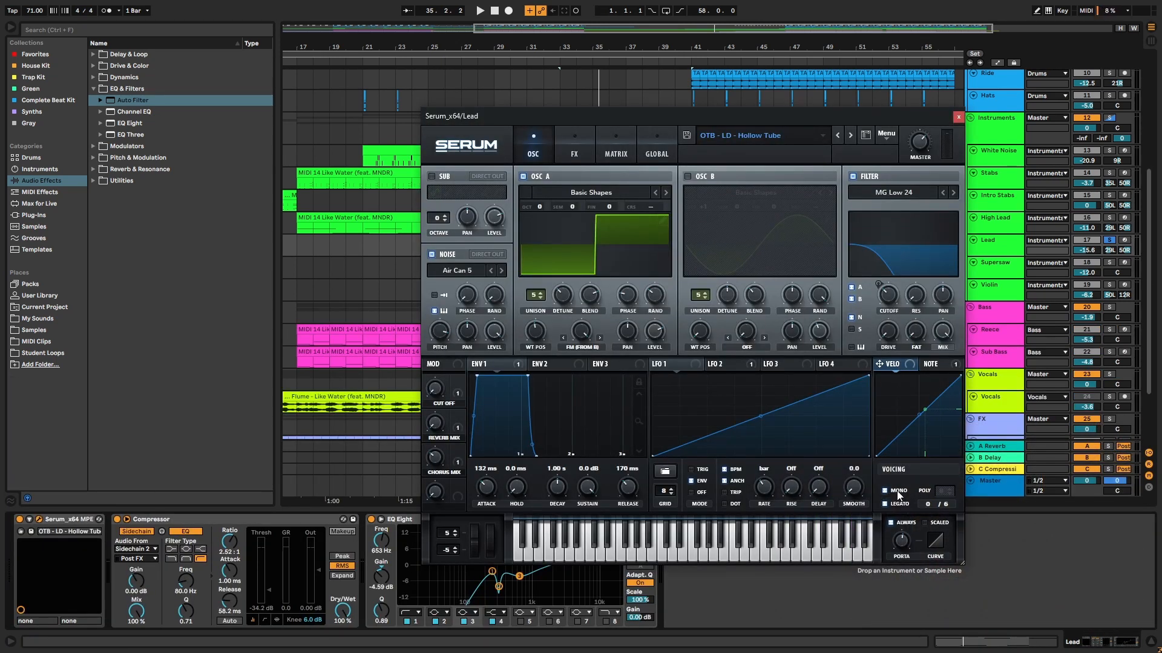
{"action": "left_click", "coordinate": [957, 117]}
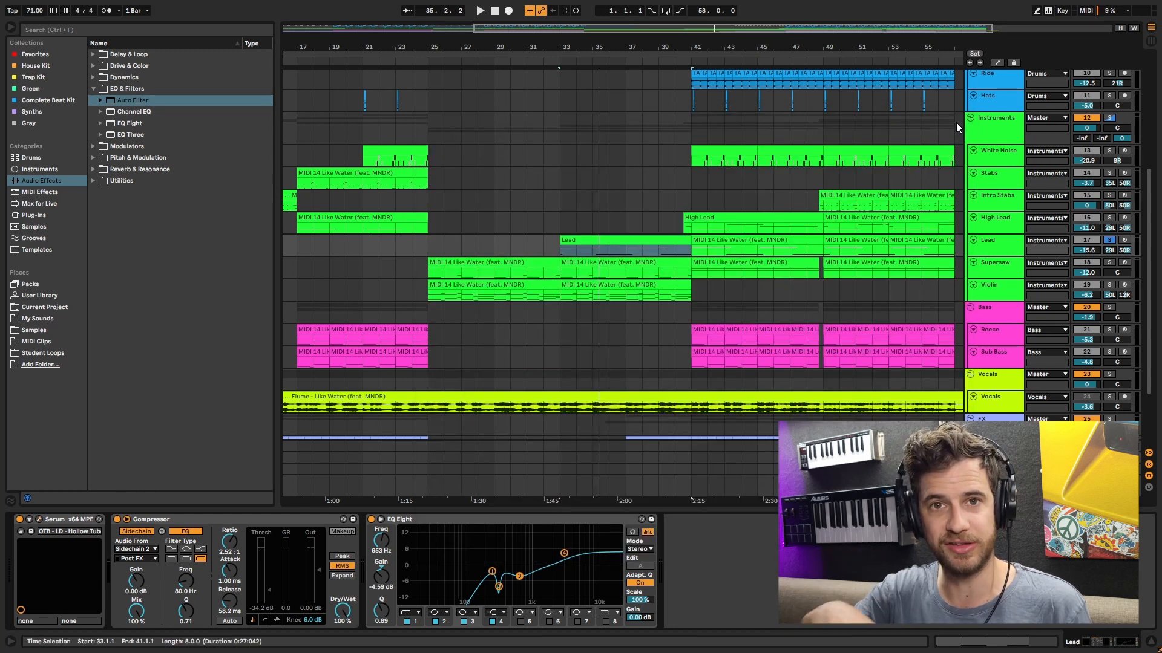
{"action": "left_click", "coordinate": [594, 249]}
{"action": "key", "text": "space"}
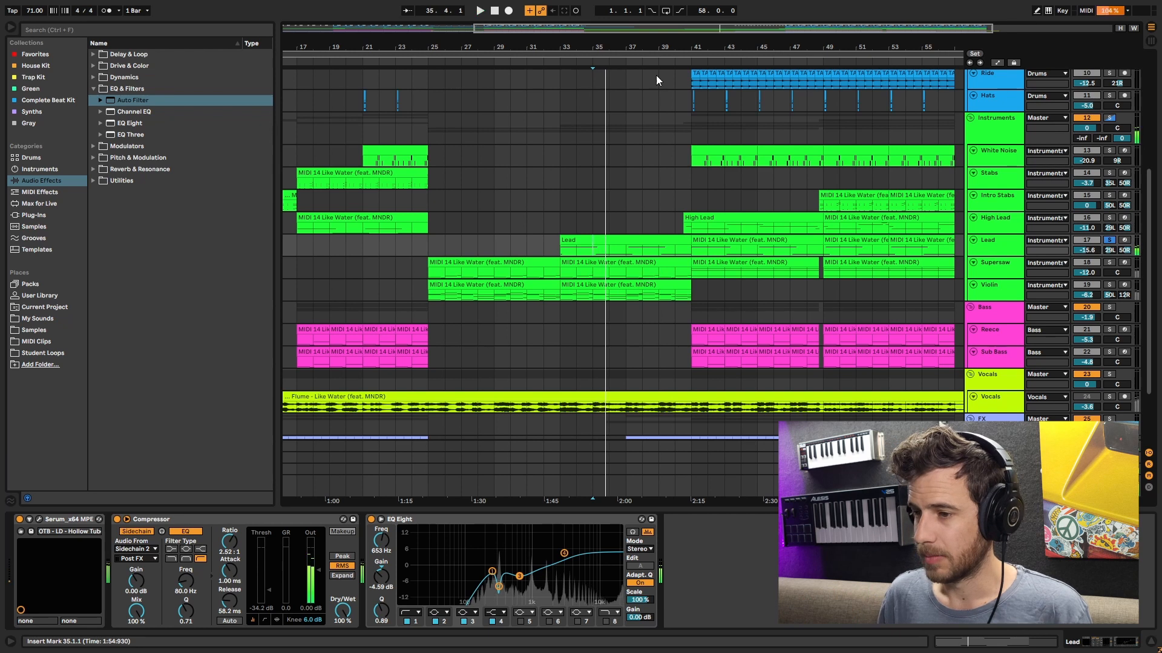
- Select the High Lead and Lead clips around bar 41, solo the High Lead track and play the section
{"action": "scroll", "coordinate": [642, 182], "scroll_direction": "right", "scroll_amount": 5}
{"action": "left_click", "coordinate": [641, 220]}
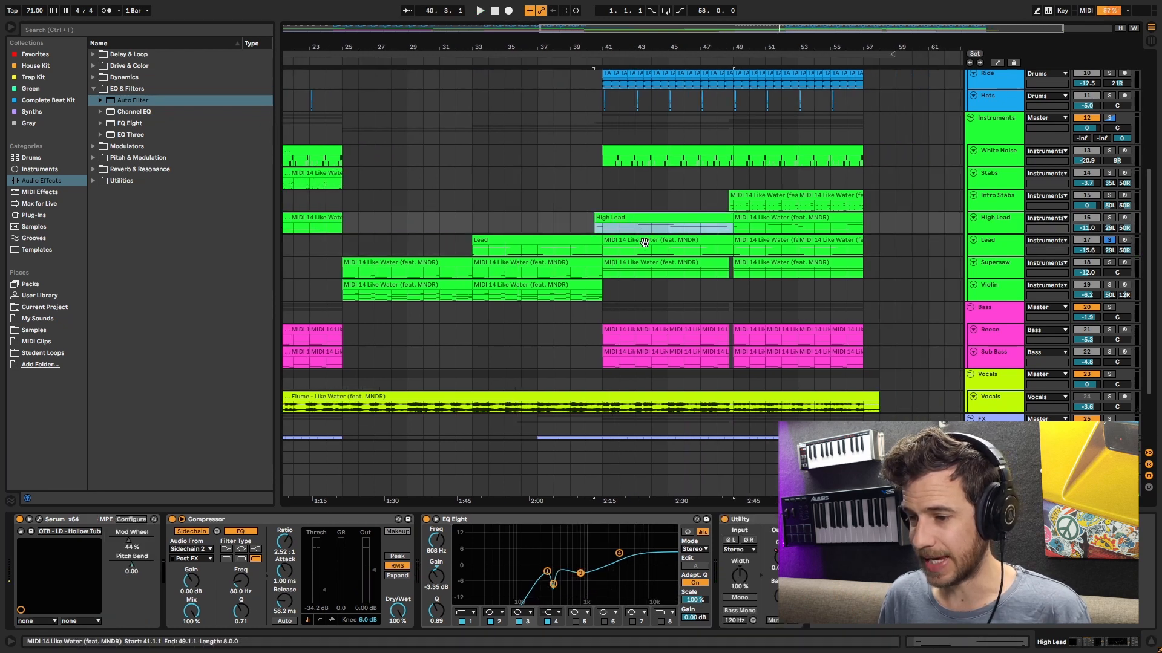
{"action": "left_click", "coordinate": [645, 242], "text": "shift"}
{"action": "left_click", "coordinate": [1109, 218]}
{"action": "key", "text": "space"}
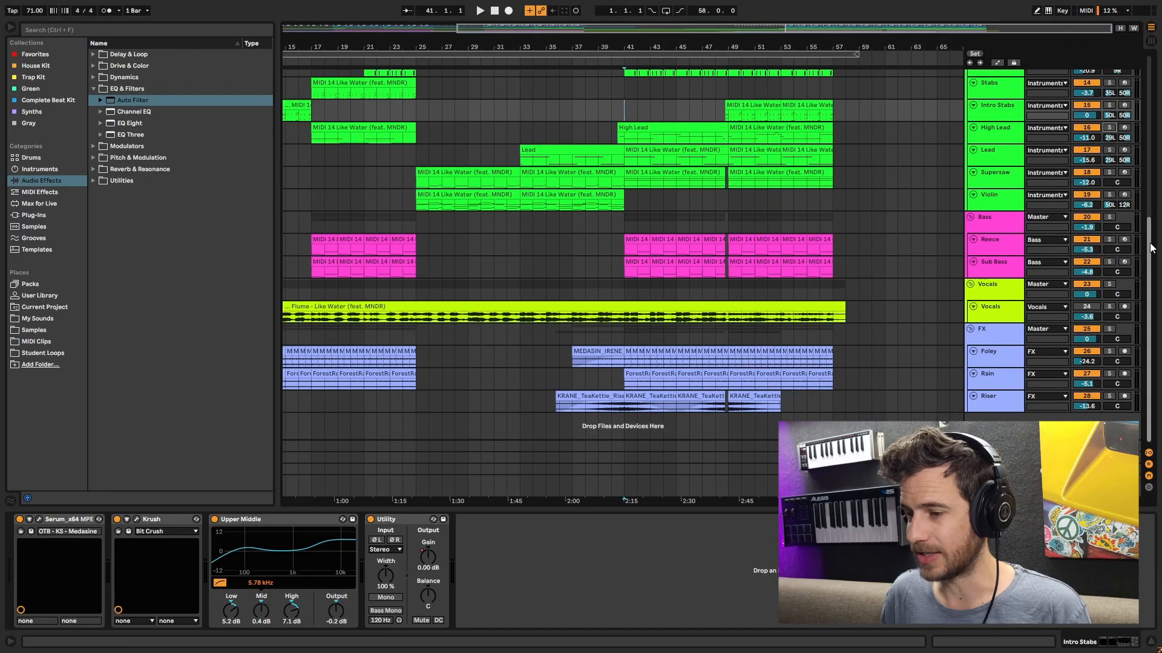
- Solo the Supersaw track and play its clip starting at bar 41
{"action": "mouse_move", "coordinate": [1146, 241]}
{"action": "left_mouse_down"}
{"action": "mouse_move", "coordinate": [1143, 194]}
{"action": "mouse_move", "coordinate": [1147, 229]}
{"action": "left_mouse_up"}
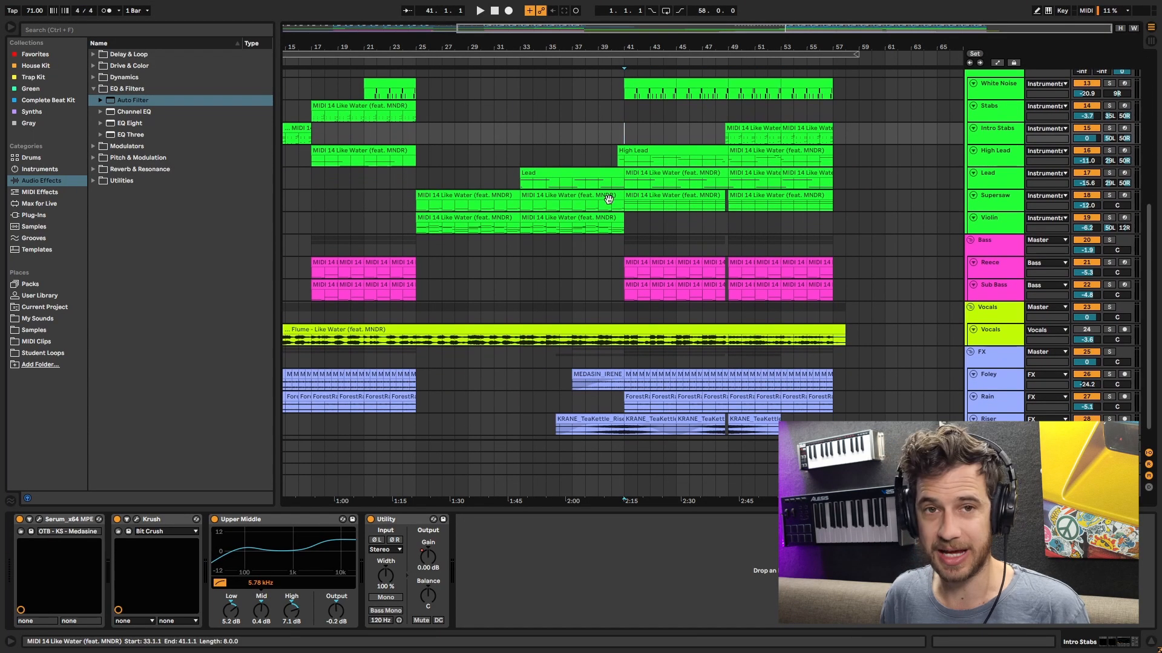
{"action": "left_click", "coordinate": [672, 197]}
{"action": "left_click", "coordinate": [1109, 197]}
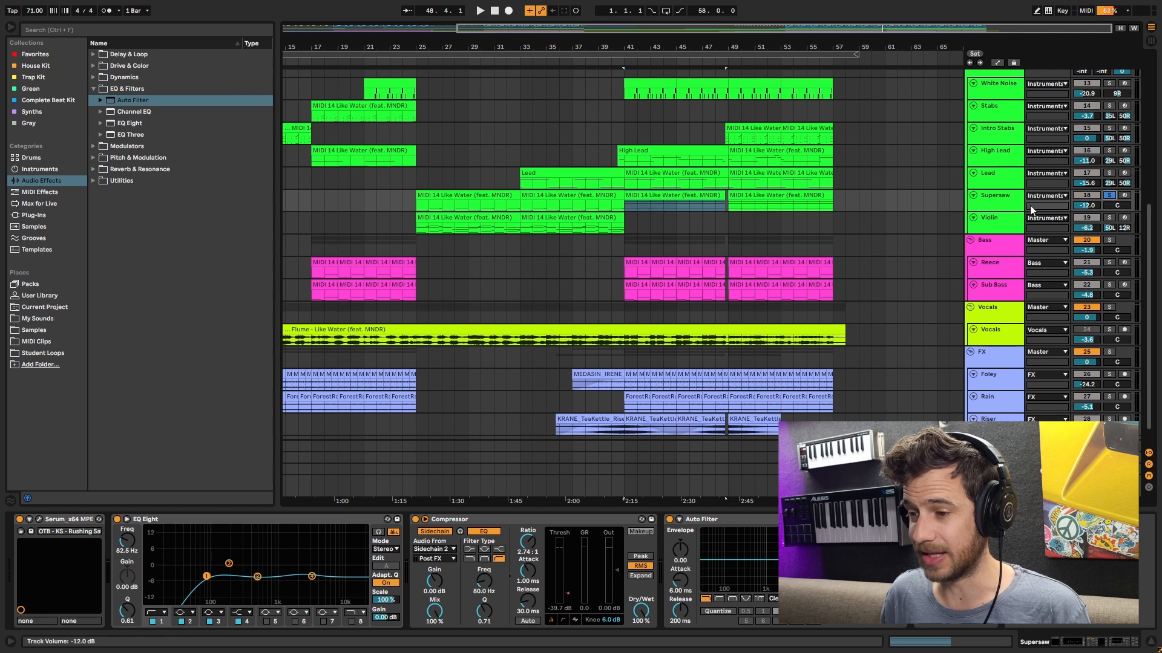
{"action": "left_click", "coordinate": [676, 196]}
{"action": "key", "text": "space"}
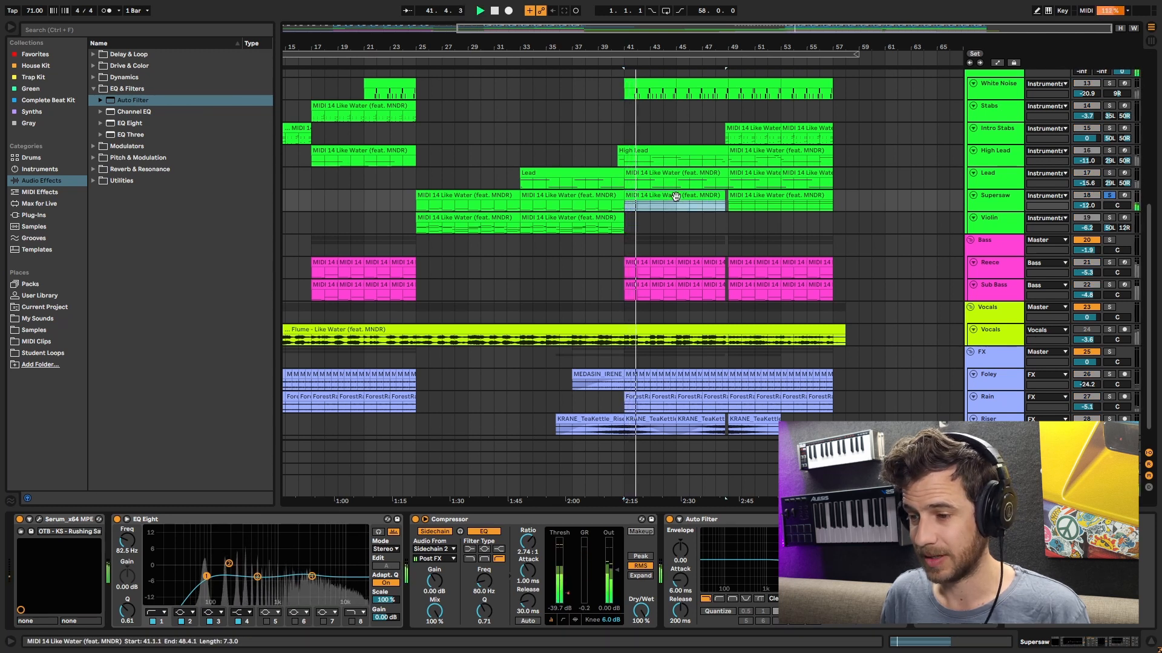
{"action": "key", "text": "space"}
- Solo the Riser track and play its first clip, and unsolo it to hear it with the full mix into bar 41
{"action": "scroll", "coordinate": [643, 315], "scroll_direction": "down", "scroll_amount": 2}
{"action": "left_click", "coordinate": [607, 397]}
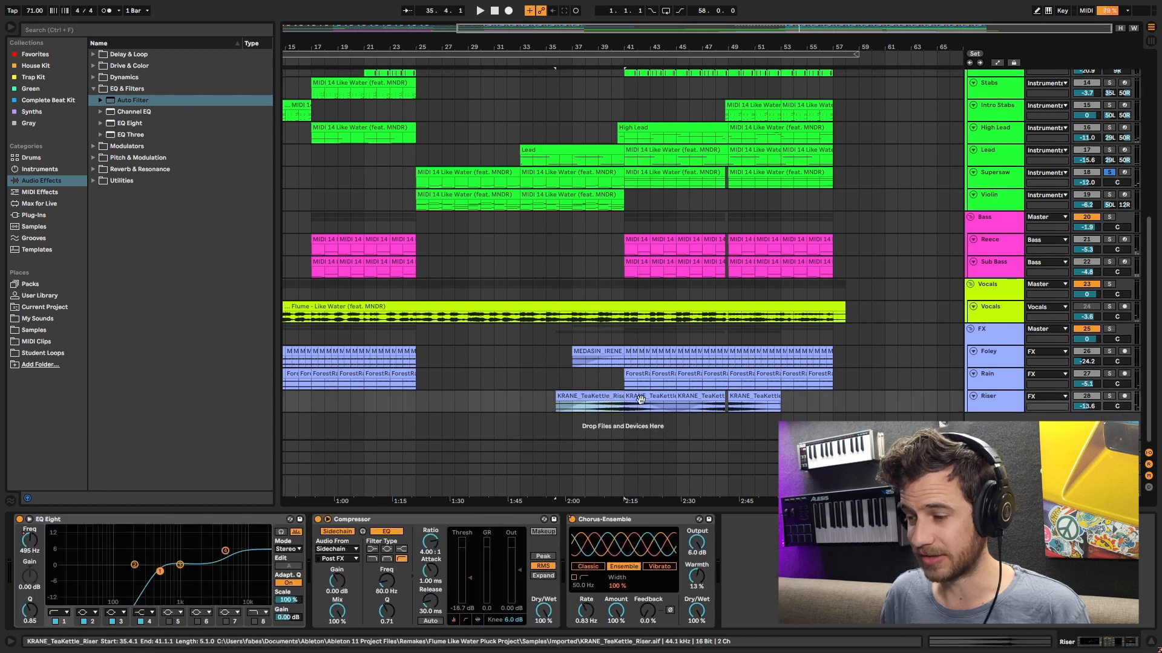
{"action": "key", "text": "space"}
{"action": "left_click", "coordinate": [1110, 396]}
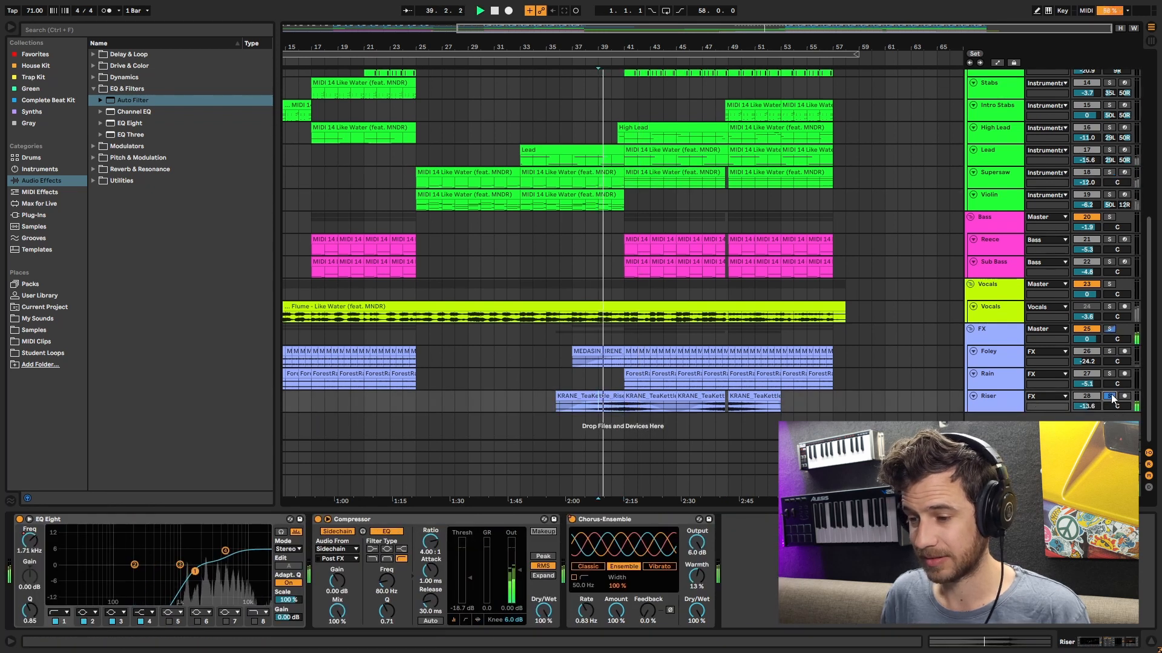
{"action": "left_click", "coordinate": [1109, 396]}
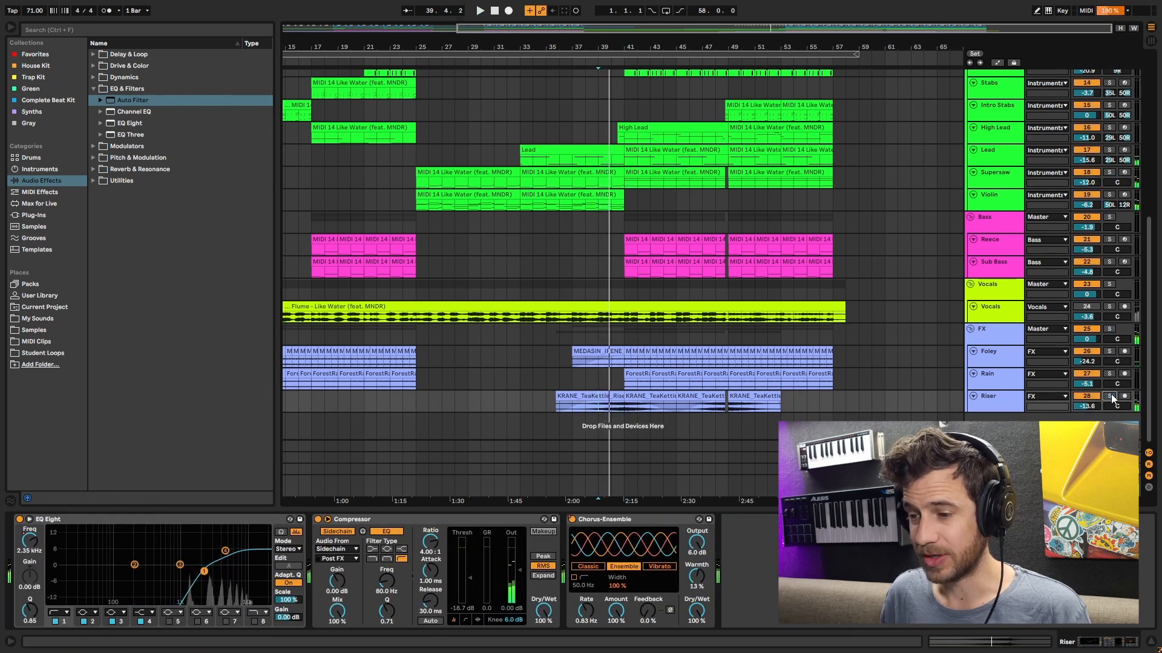
{"action": "key", "text": "Up"}
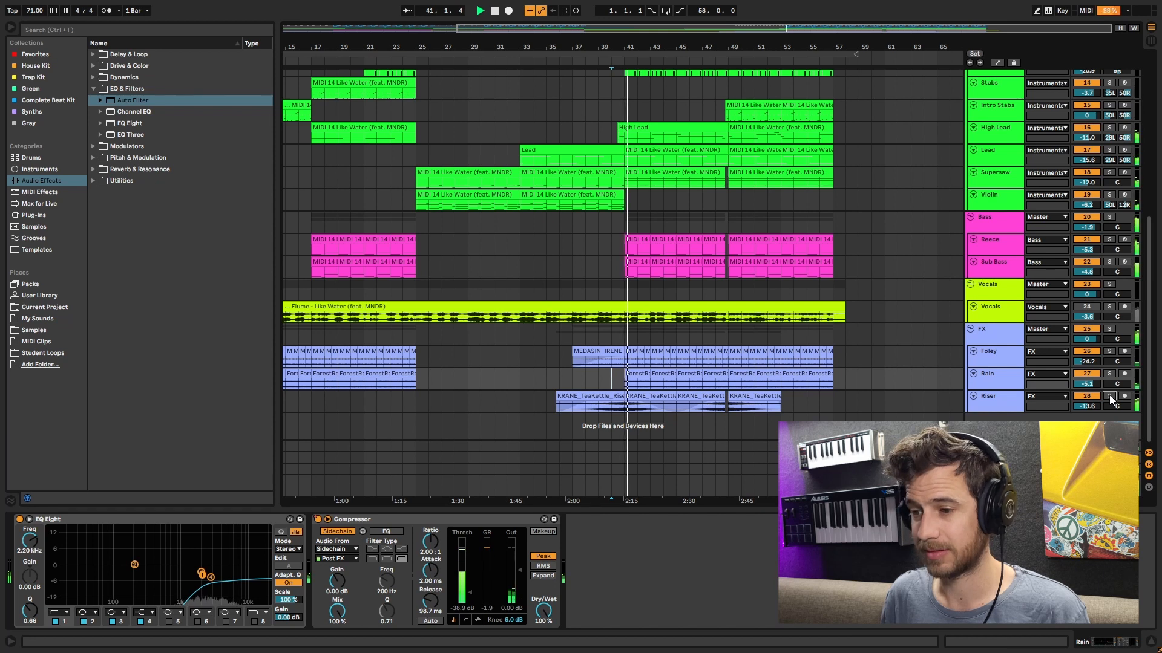
- Select the first Ride clip at bar 41 and solo the Ride track
{"action": "key", "text": "minus"}
{"action": "scroll", "coordinate": [836, 293], "scroll_direction": "up", "scroll_amount": 4}
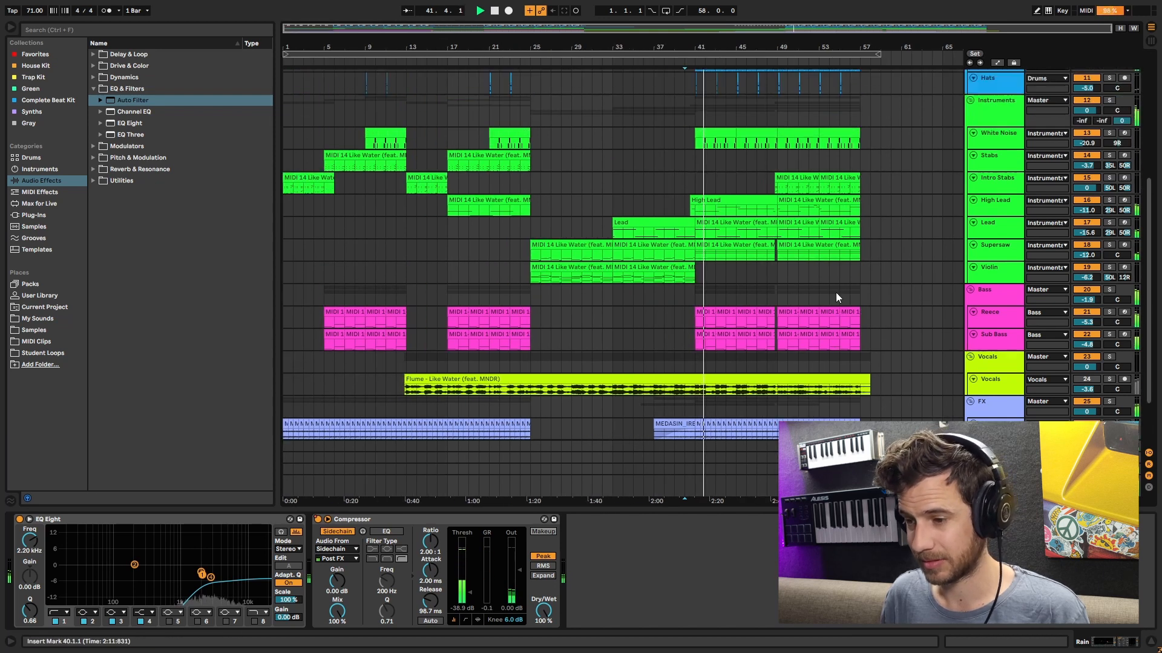
{"action": "scroll", "coordinate": [851, 316], "scroll_direction": "up", "scroll_amount": 5}
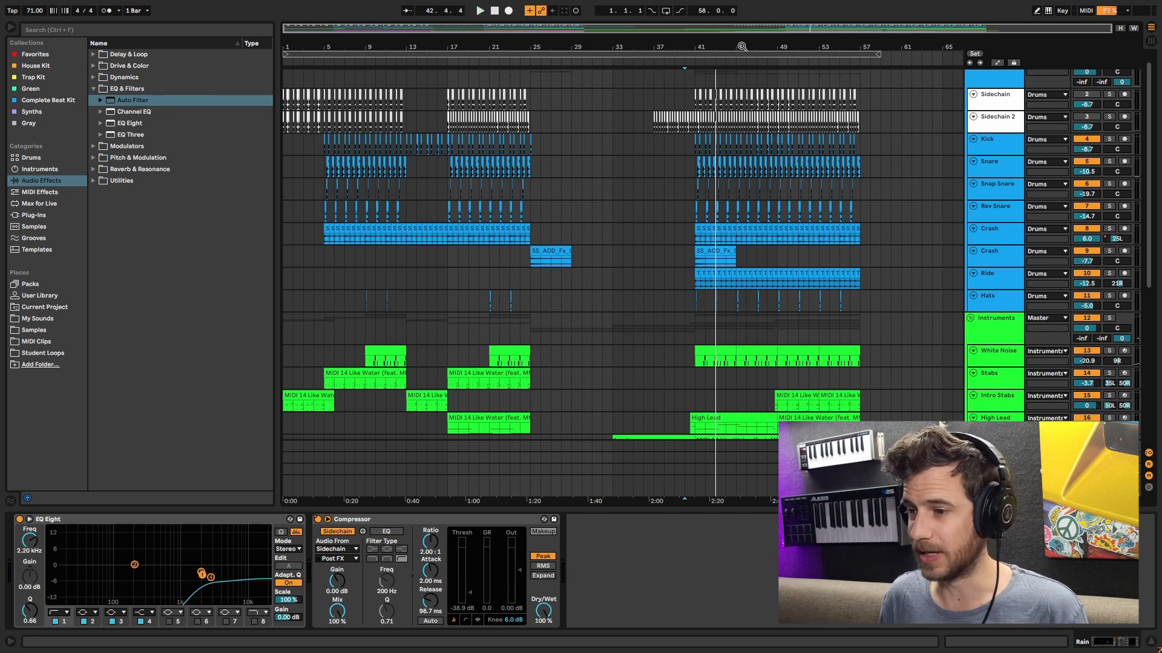
{"action": "left_click_drag", "start_coordinate": [742, 46], "coordinate": [588, 96]}
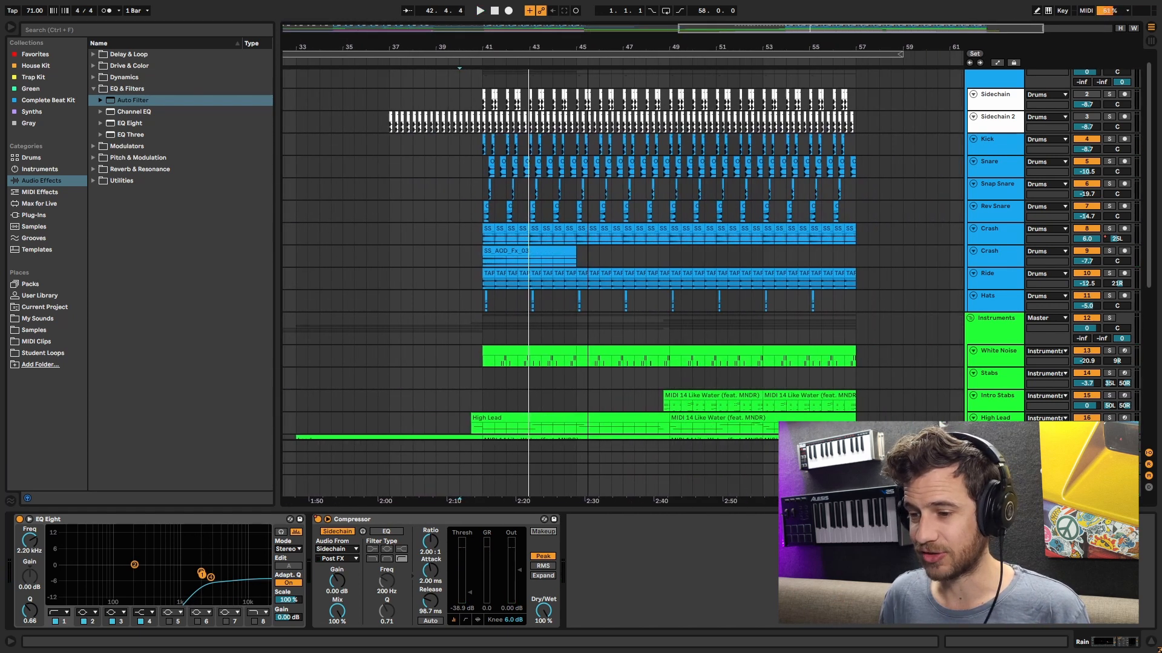
{"action": "left_click", "coordinate": [490, 276]}
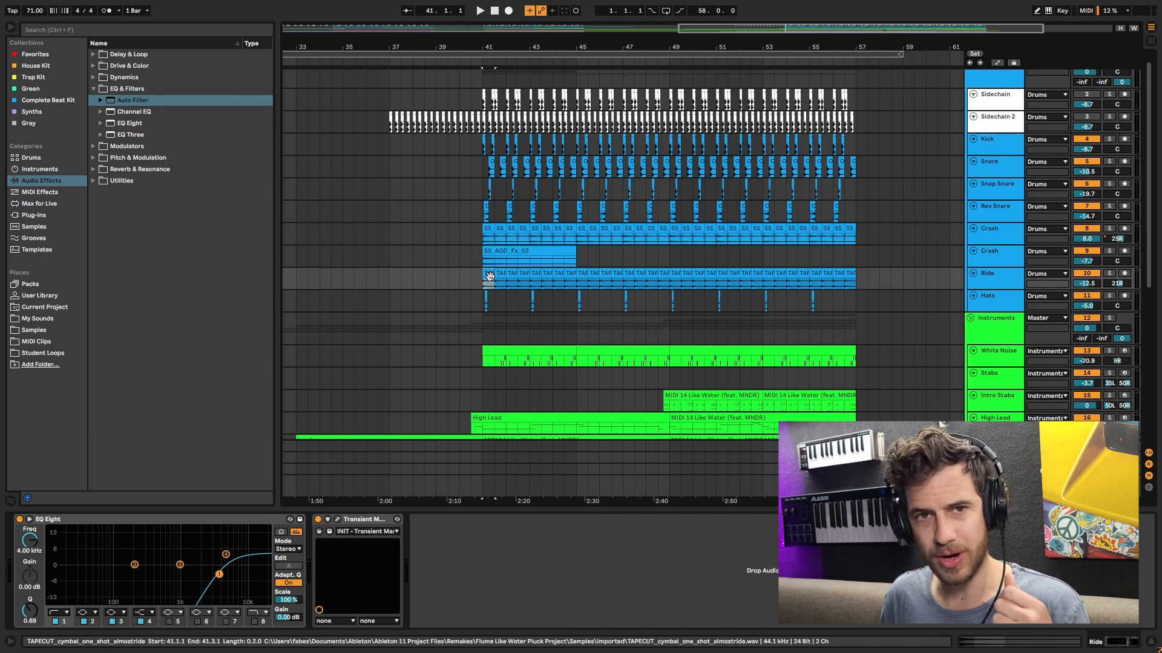
{"action": "left_click", "coordinate": [1109, 274]}
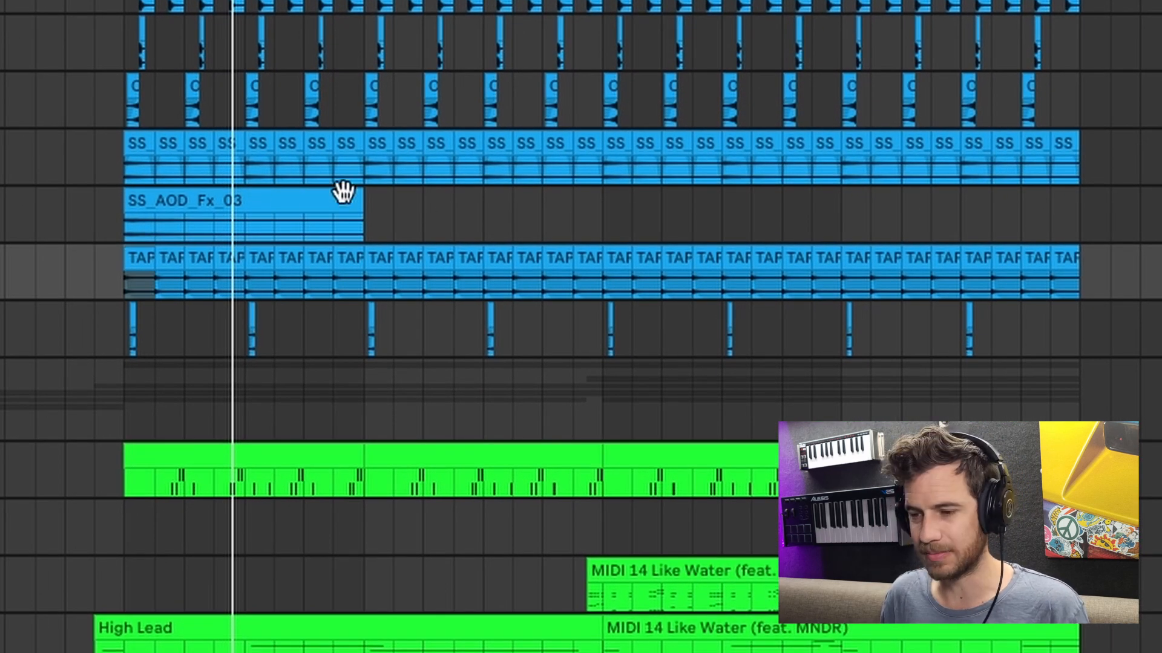
- Select the SS_AOD_Fx_03 crash clip at bar 41 and play the section from there
{"action": "left_click", "coordinate": [342, 192]}
{"action": "key", "text": "space"}
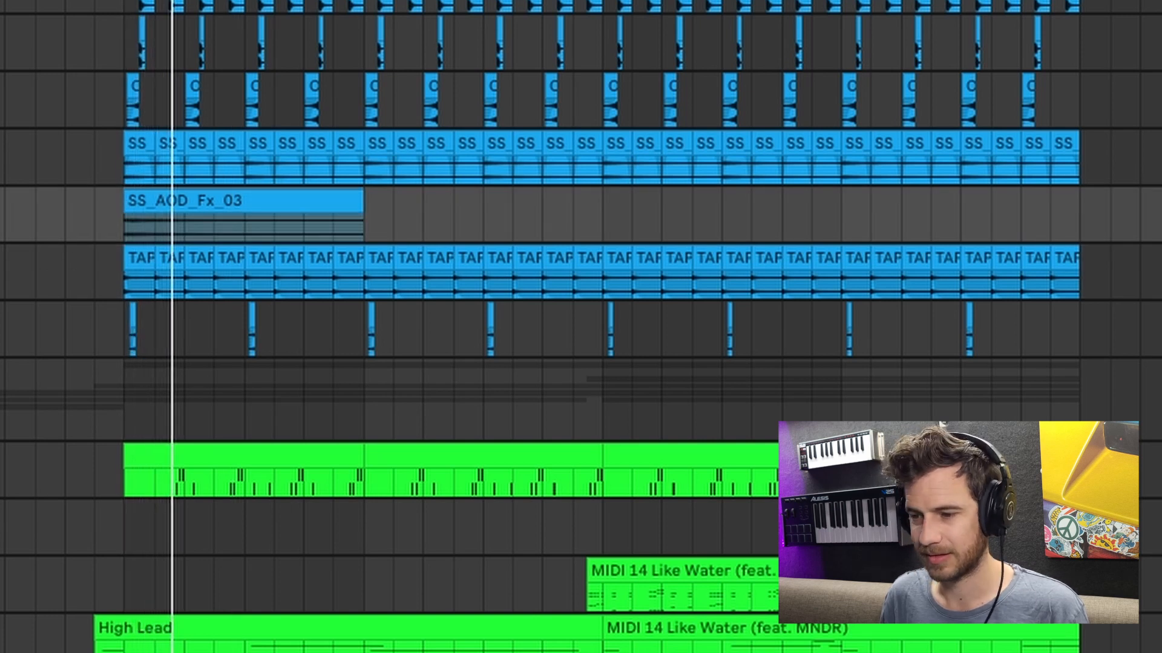
{"action": "key", "text": "space"}
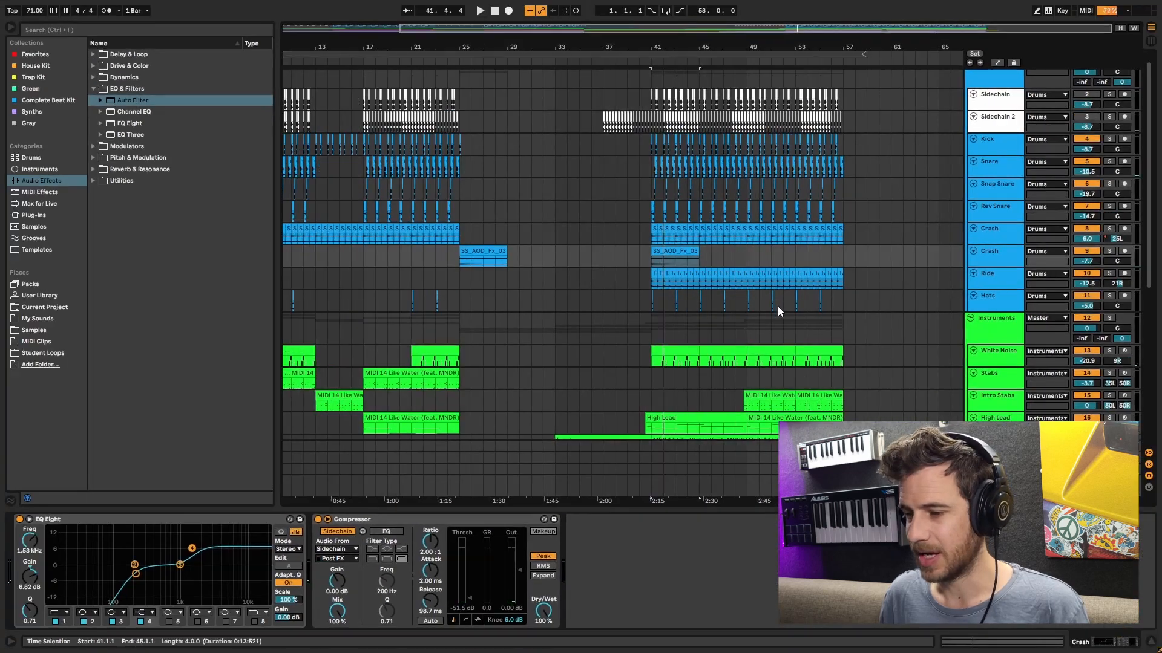
- Solo the Intro Stabs track and place the insert marker at 48.4.1, where its clip before bar 49 starts
{"action": "scroll", "coordinate": [783, 327], "scroll_direction": "down", "scroll_amount": 3}
{"action": "left_click", "coordinate": [767, 287]}
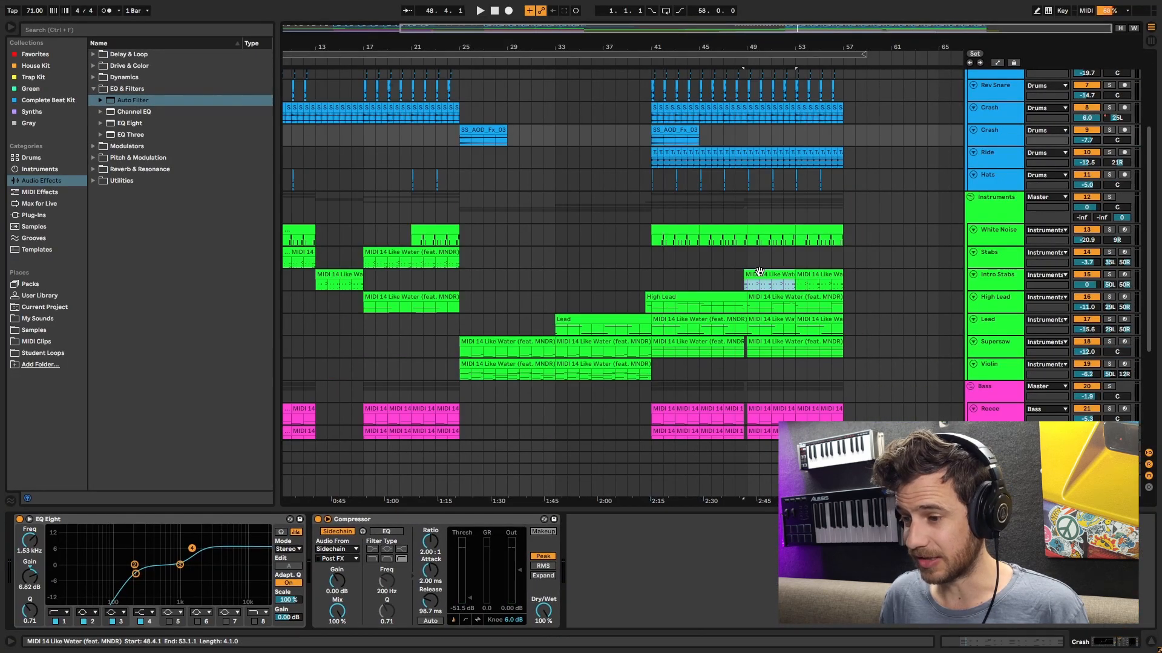
{"action": "left_click", "coordinate": [1112, 275]}
{"action": "left_click_drag", "start_coordinate": [741, 51], "coordinate": [724, 256]}
{"action": "left_click", "coordinate": [721, 260]}
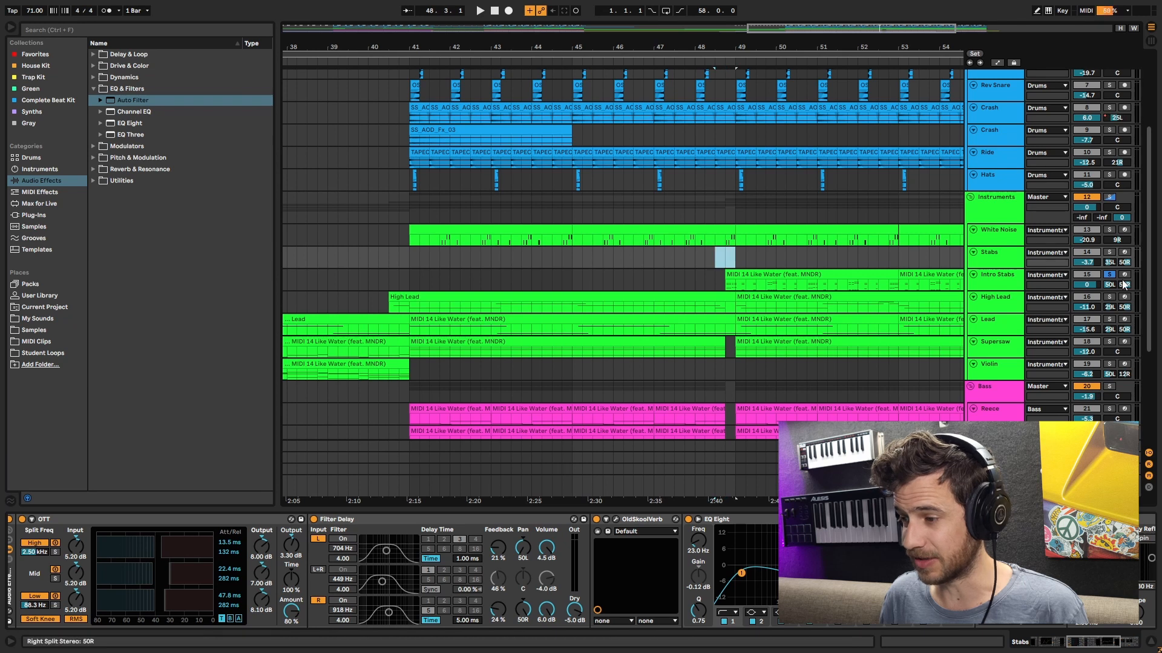
{"action": "left_click", "coordinate": [726, 261]}
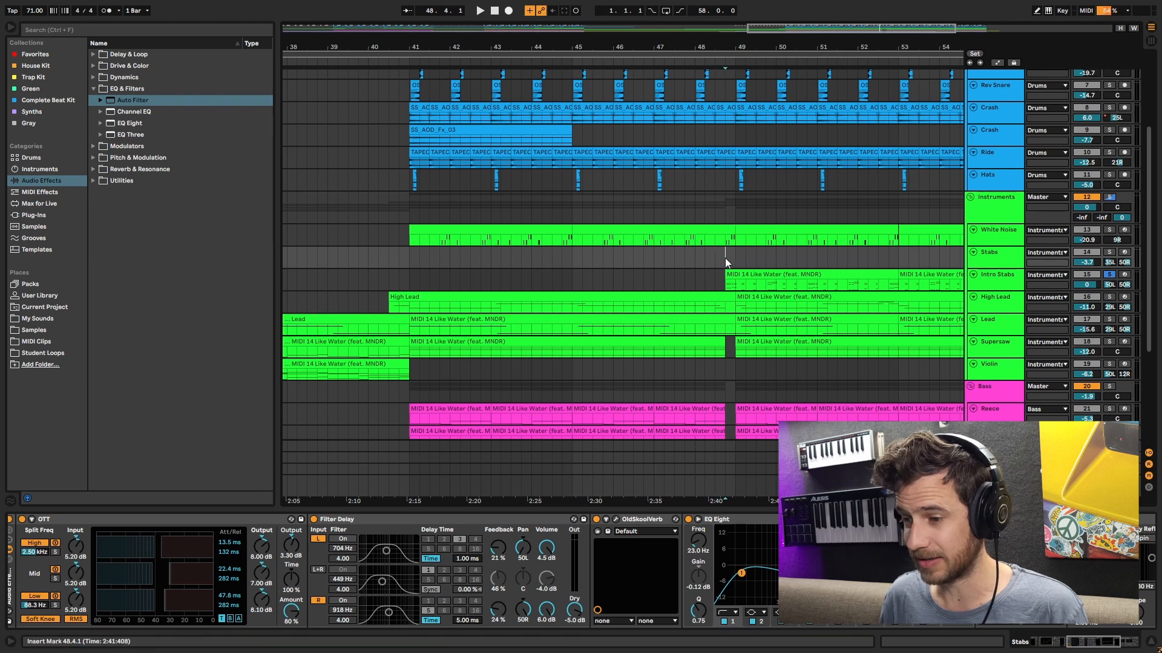
- Unsolo the Intro Stabs track and play the full mix from bar 48
{"action": "left_click", "coordinate": [1111, 276]}
{"action": "left_click", "coordinate": [694, 263]}
{"action": "key", "text": "space"}
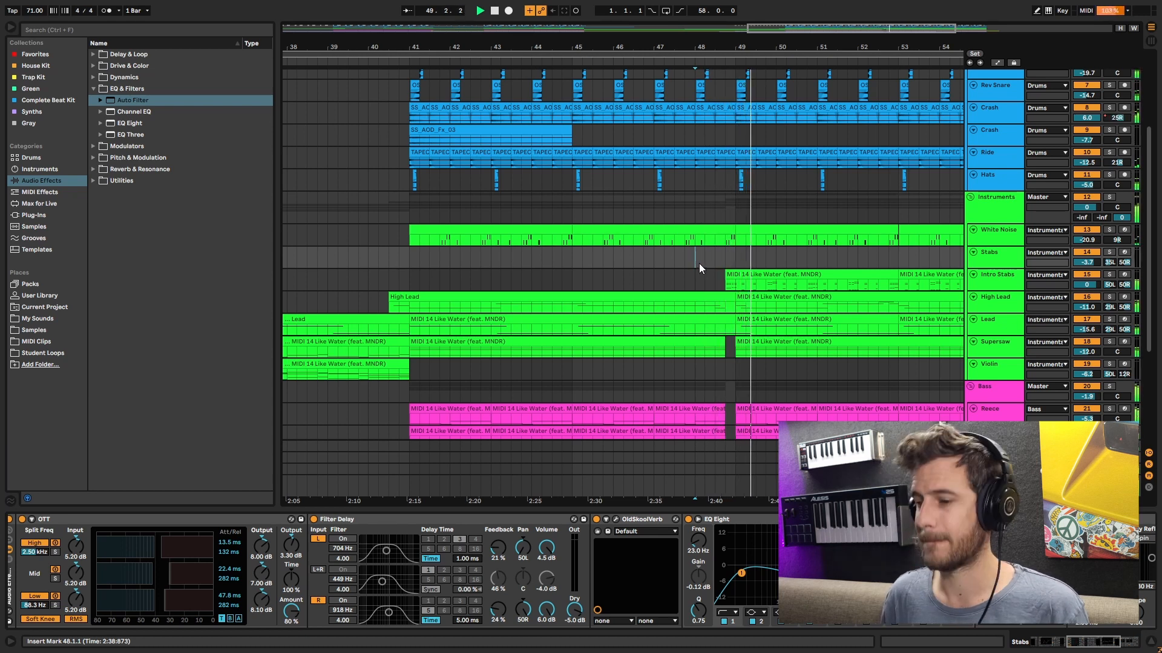
{"action": "left_click_drag", "start_coordinate": [807, 48], "coordinate": [656, 12]}
{"action": "key", "text": "space"}
{"action": "scroll", "coordinate": [465, 246], "scroll_direction": "down", "scroll_amount": 1}
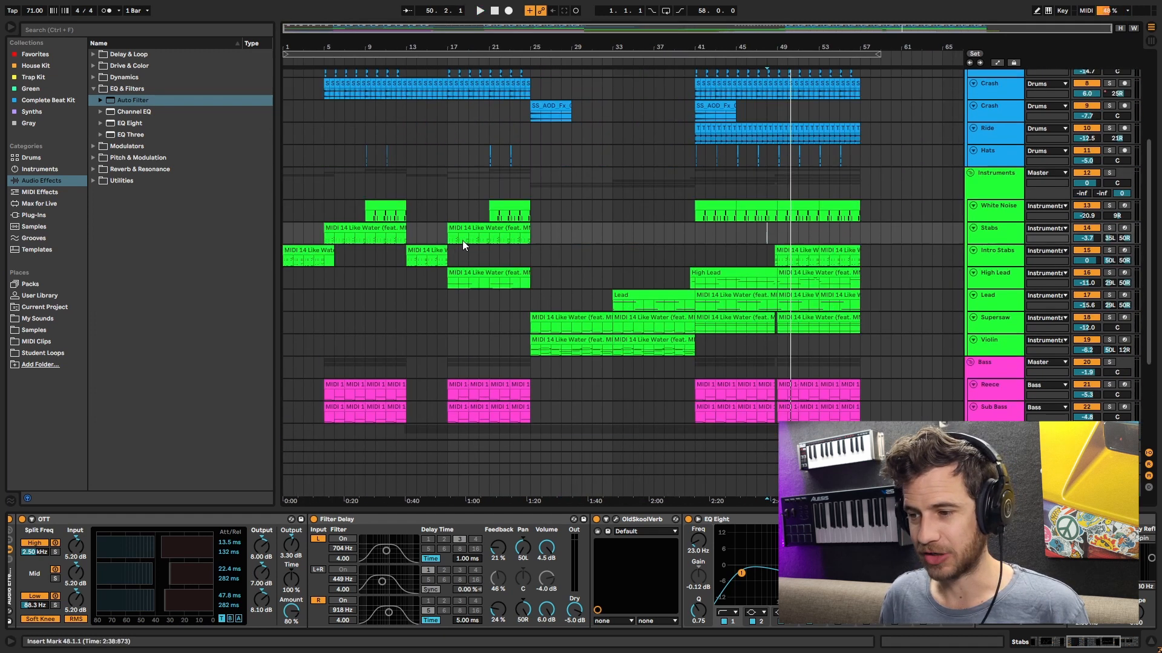
{"action": "left_click_drag", "start_coordinate": [1149, 236], "coordinate": [1156, 363]}
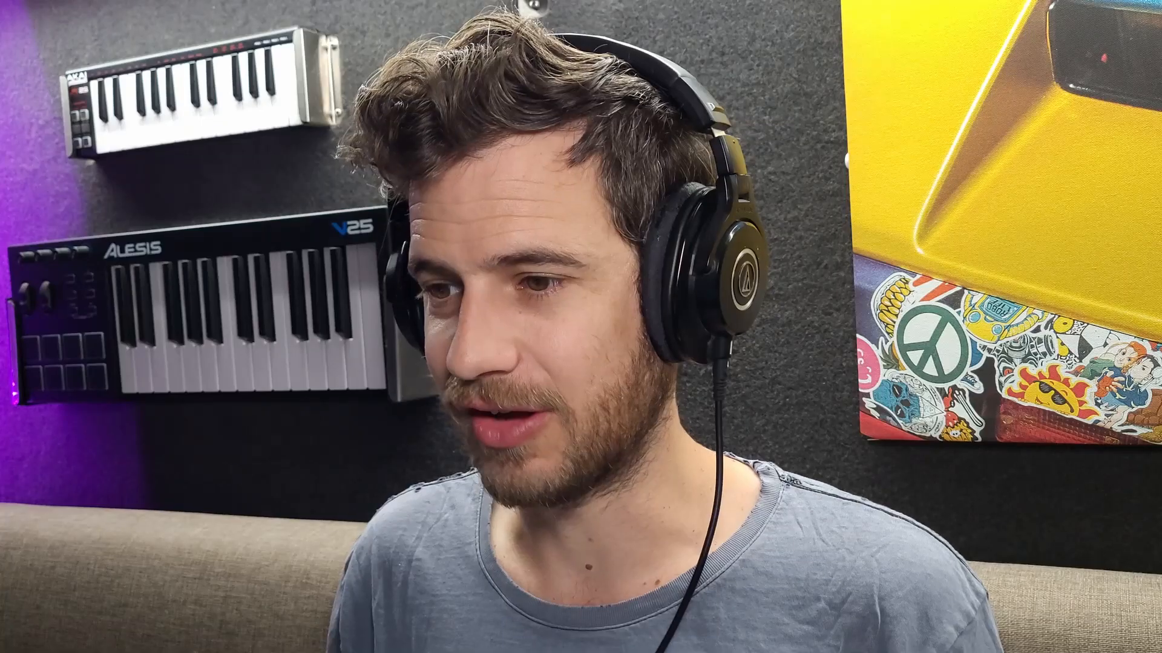